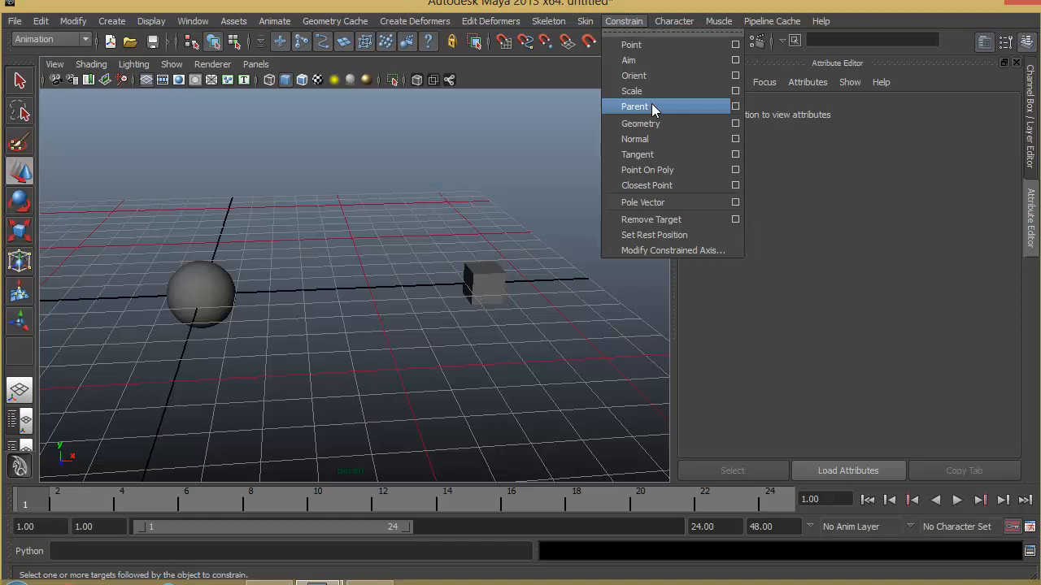
Tear off the Constrain menu as a floating window beside the perspective view
click(643, 35)
drag(667, 14, 777, 180)
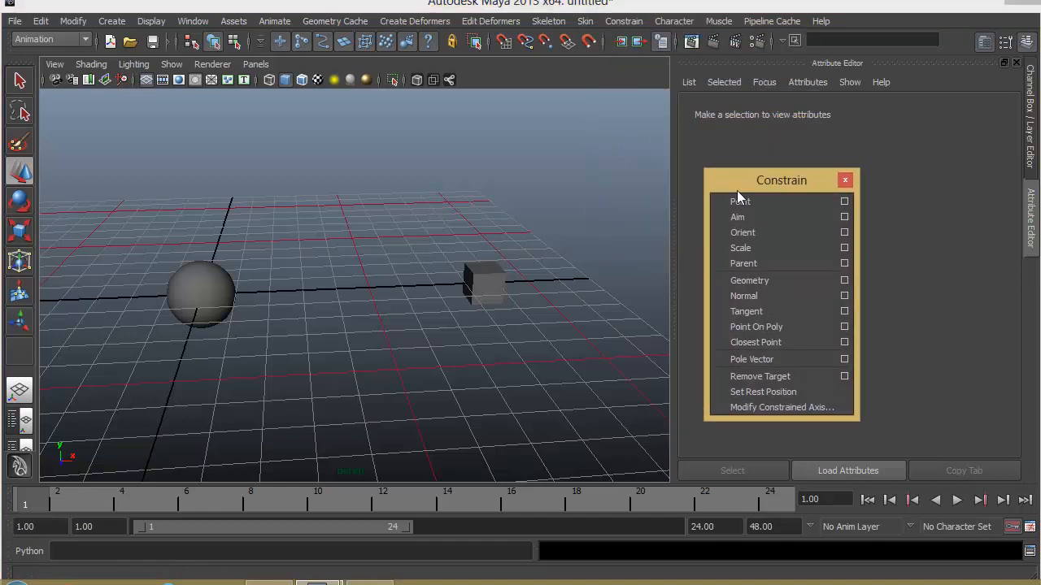
Show the Channel Box and compare the translate values of the sphere and the cube
click(230, 268)
click(486, 280)
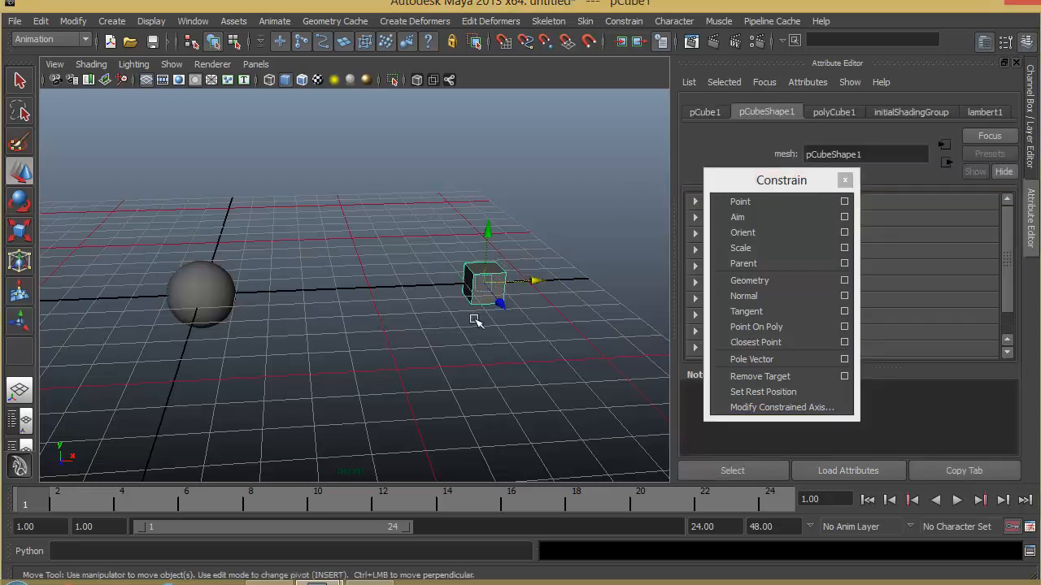
click(1029, 114)
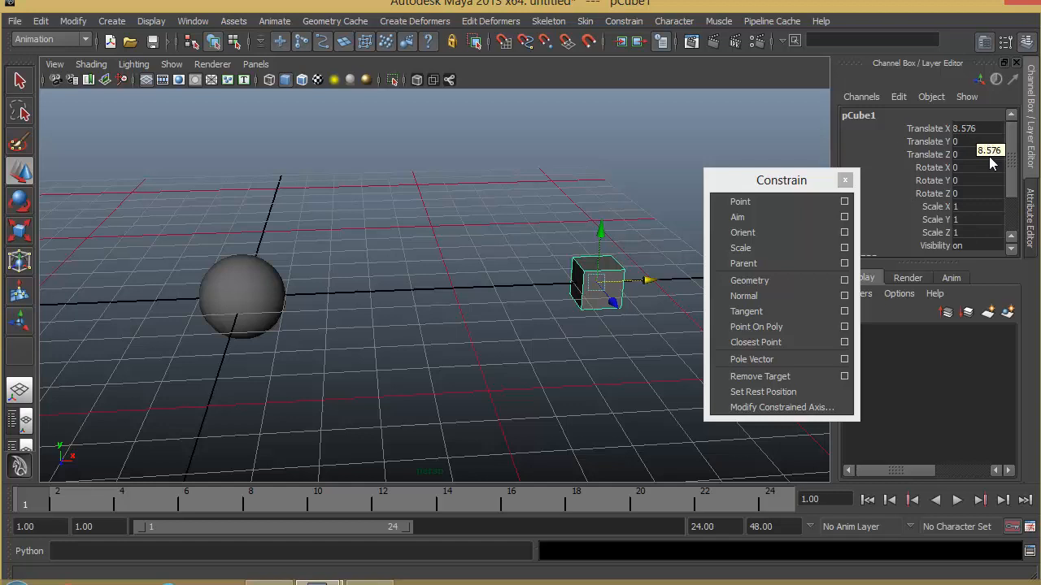
key(Escape)
click(253, 290)
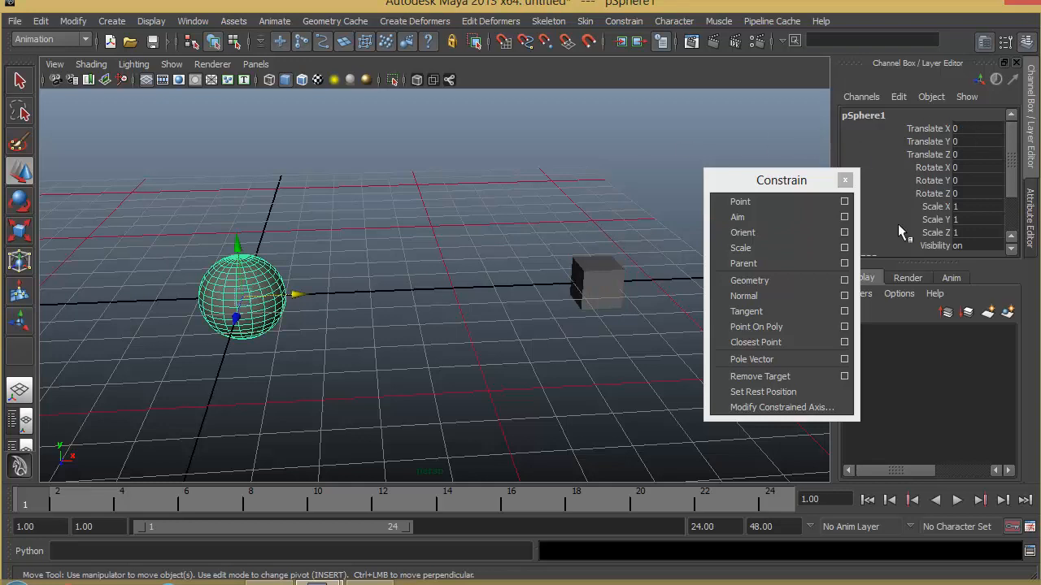
click(598, 283)
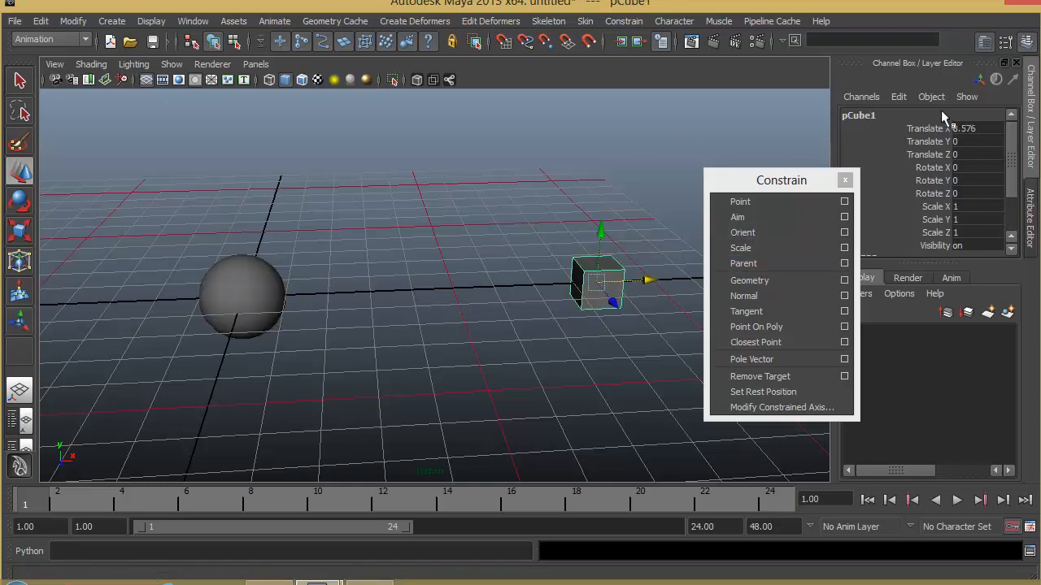
click(391, 289)
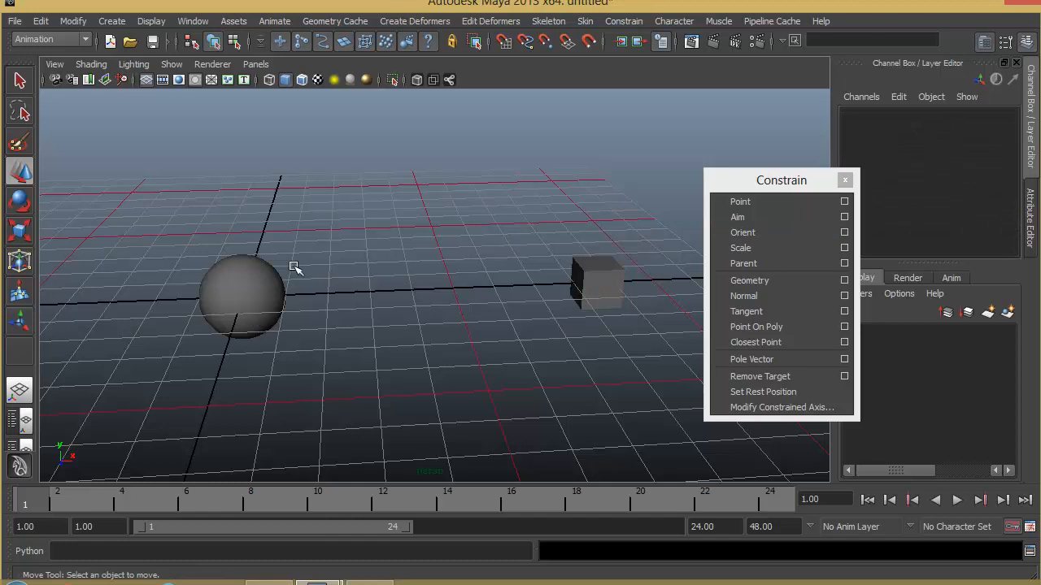
Point-constrain the cube to the sphere with the default settings, using the sphere as the target
click(234, 287)
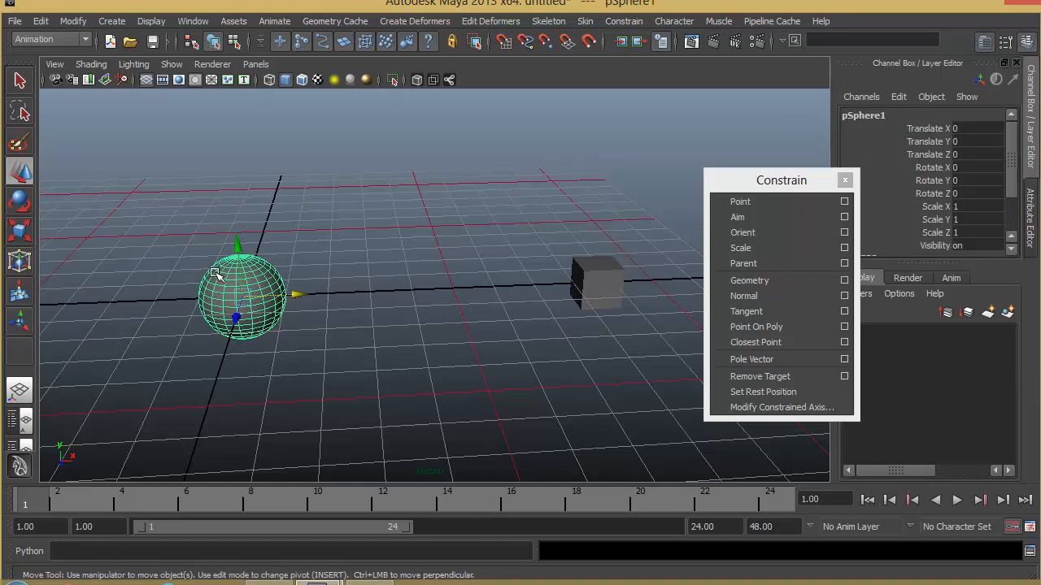
shift+click(603, 276)
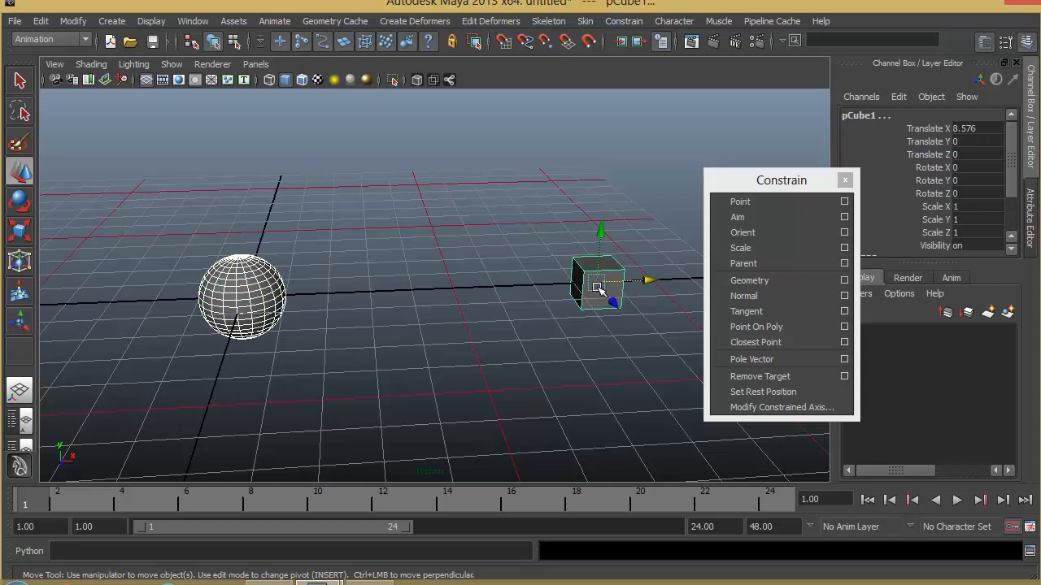
click(802, 199)
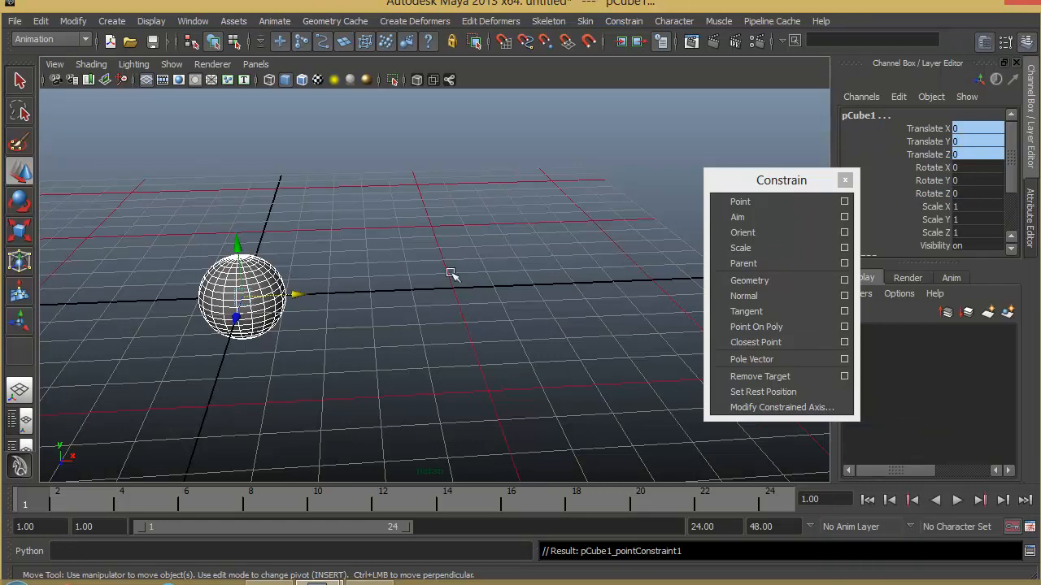
Switch the perspective view to wireframe display and examine the cube inside the sphere up close
click(270, 81)
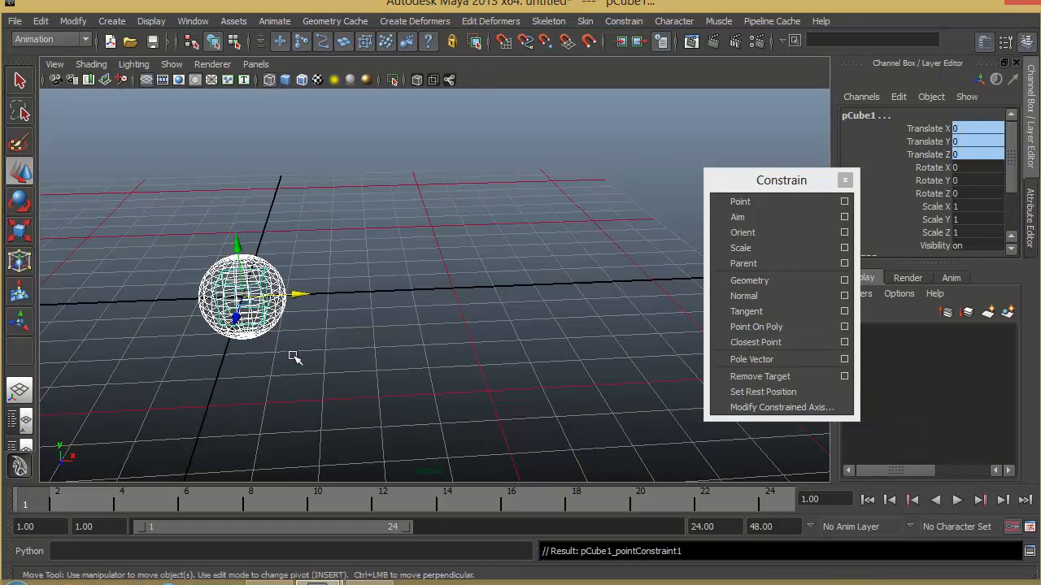
alt+drag(292, 357, 235, 302)
alt+middle_drag(195, 311, 341, 329)
alt+right_drag(366, 321, 458, 308)
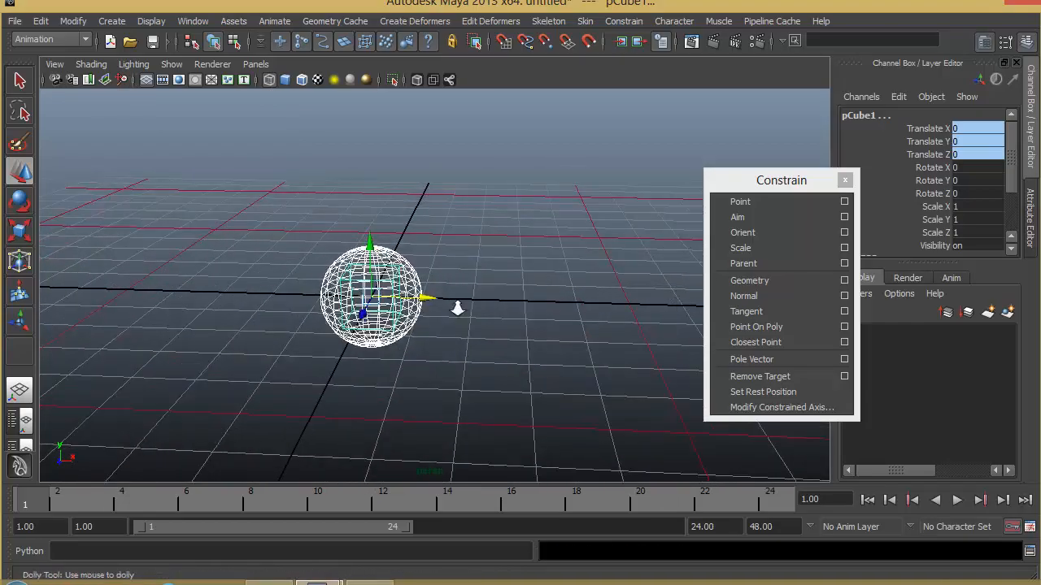
scroll(458, 308, up, 8)
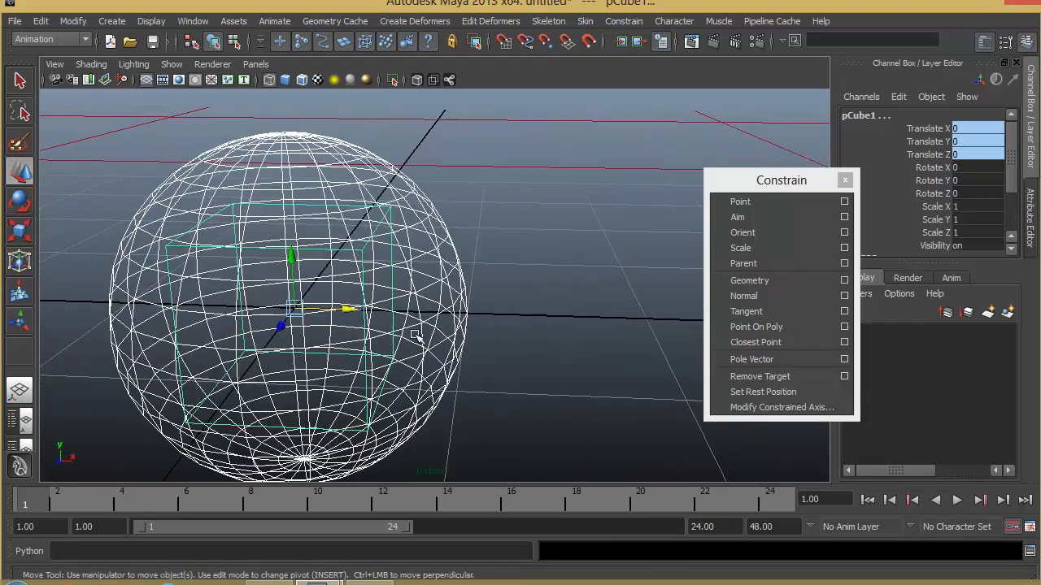
alt+drag(415, 335, 471, 335)
Check the translate values of the sphere and the point-constrained cube one after the other
click(469, 289)
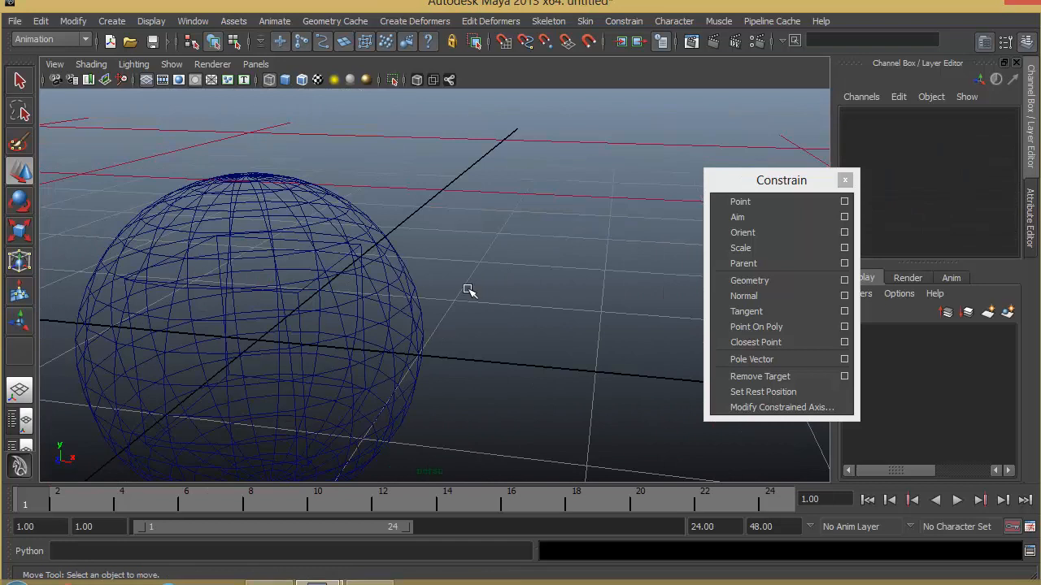
click(407, 294)
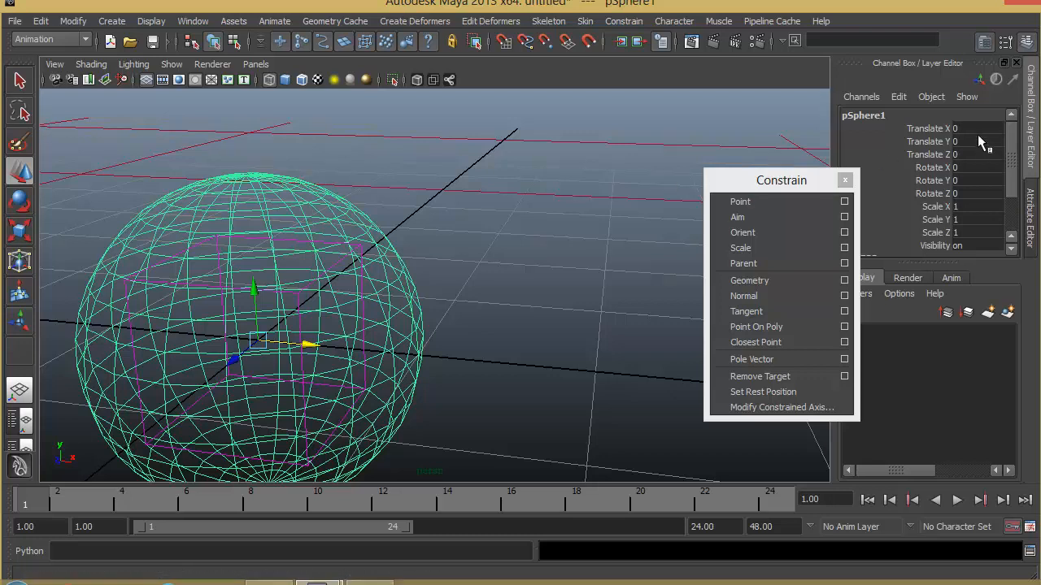
click(300, 294)
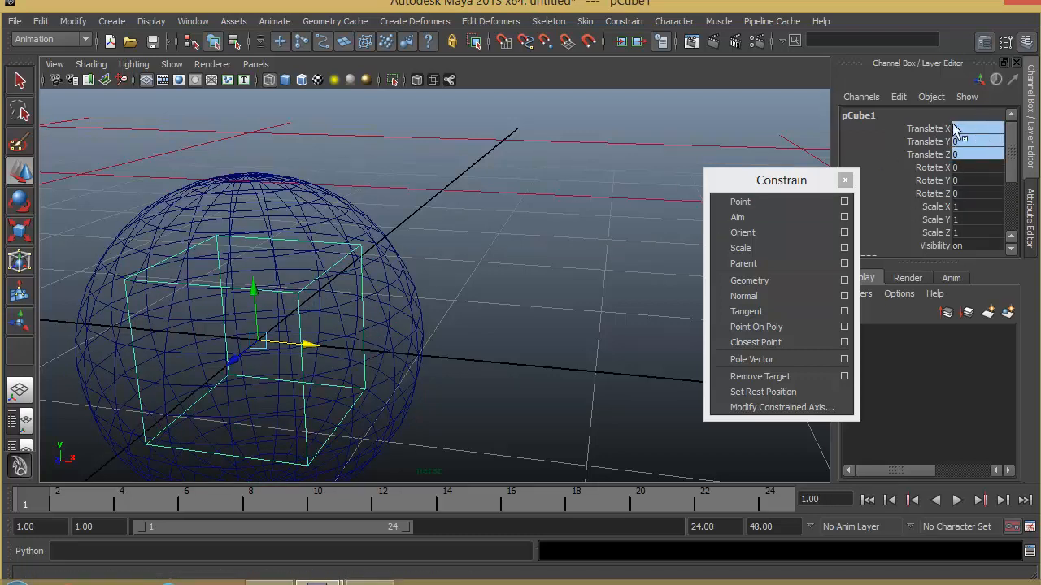
Move the sphere along the X axis and set its Translate X to 1
click(413, 300)
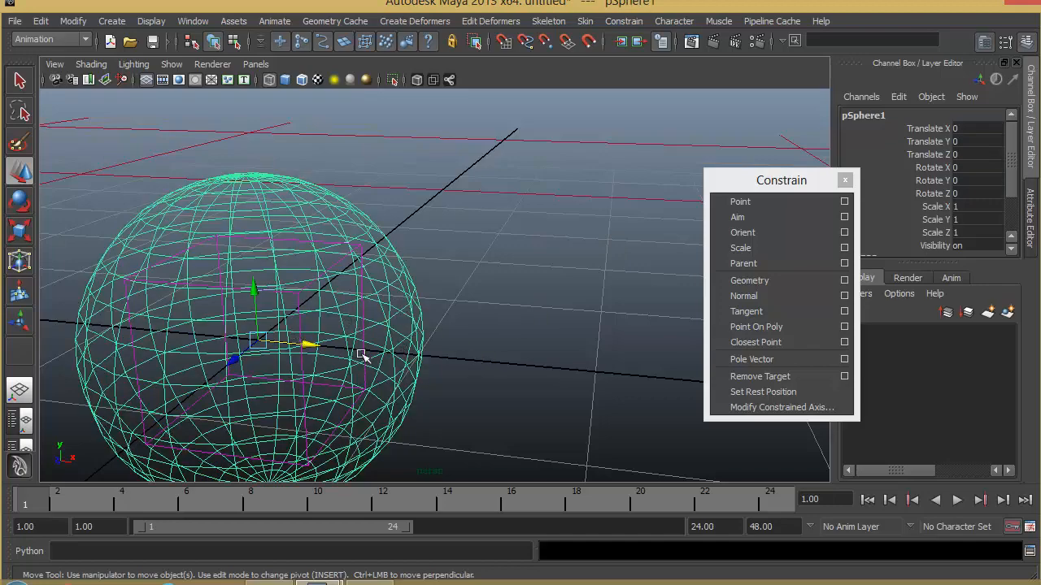
drag(309, 344, 495, 351)
text(1)
key(Return)
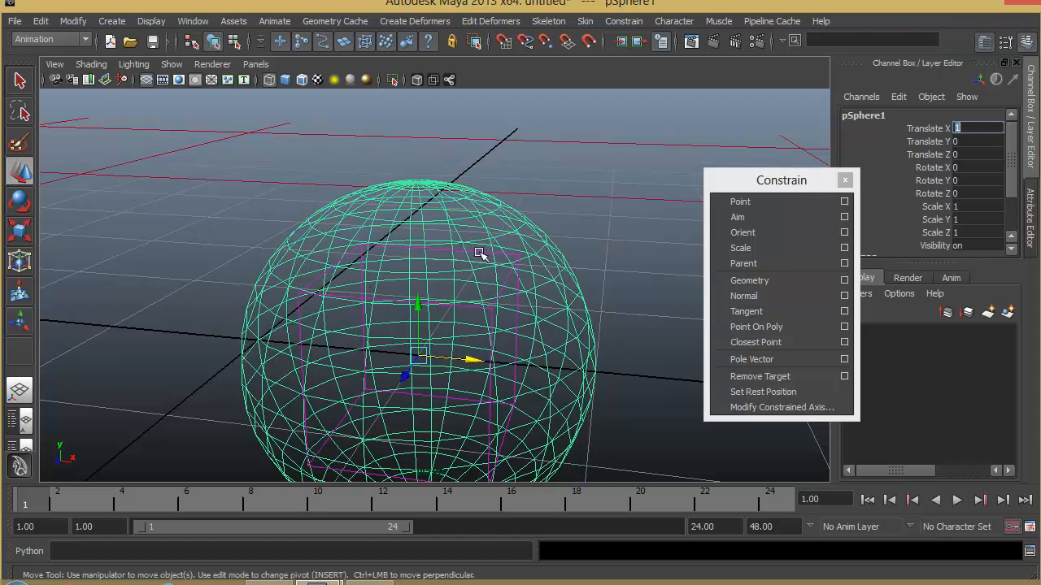
Compare the cube's translate channels with those of the moved sphere
click(337, 264)
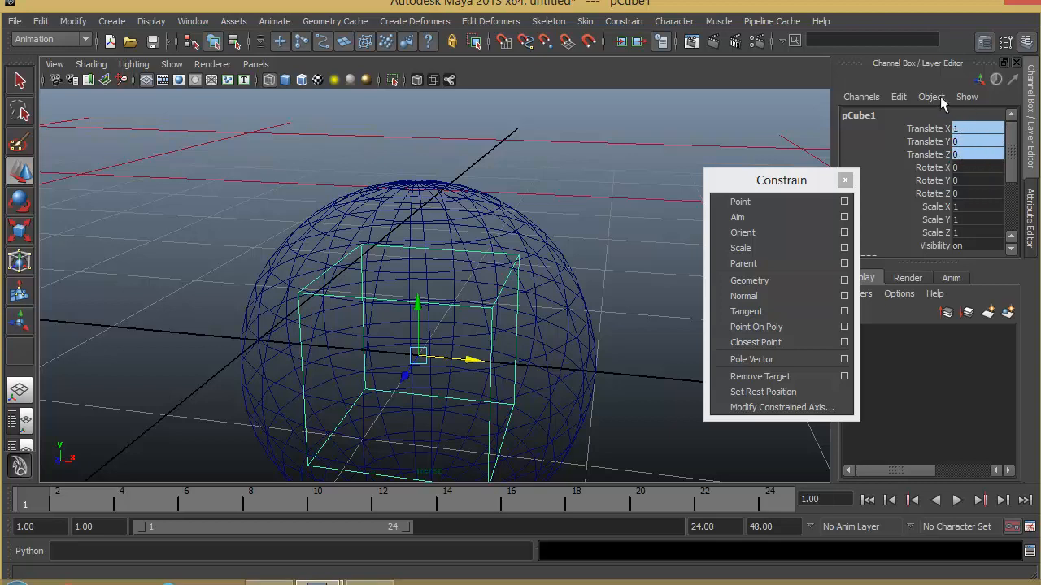
click(488, 213)
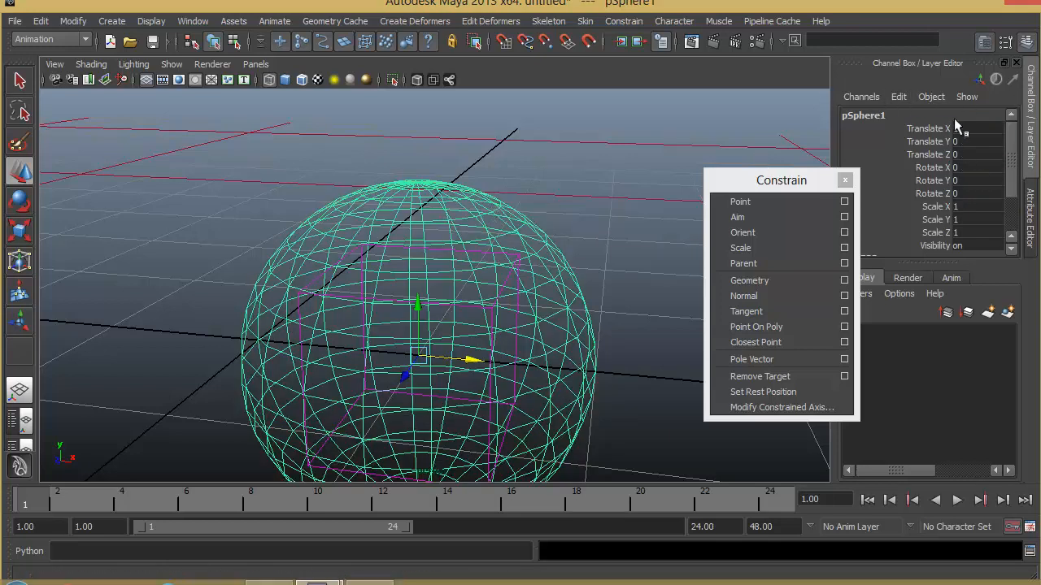
click(507, 279)
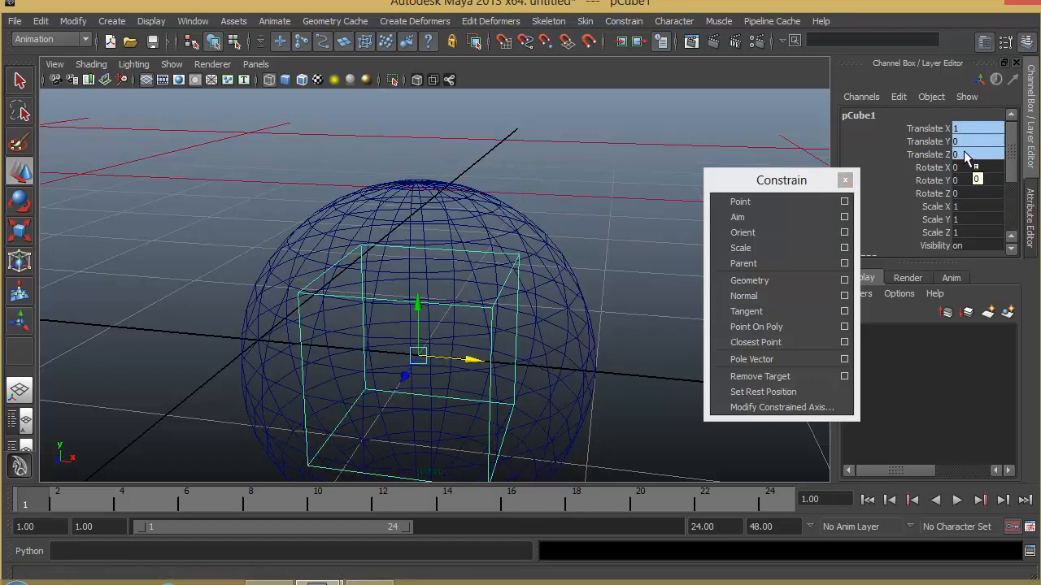
Move the sphere freely across the scene to test the point constraint, and undo the move
alt+right_drag(572, 307, 398, 289)
alt+drag(593, 330, 520, 342)
alt+right_drag(456, 342, 342, 329)
click(440, 292)
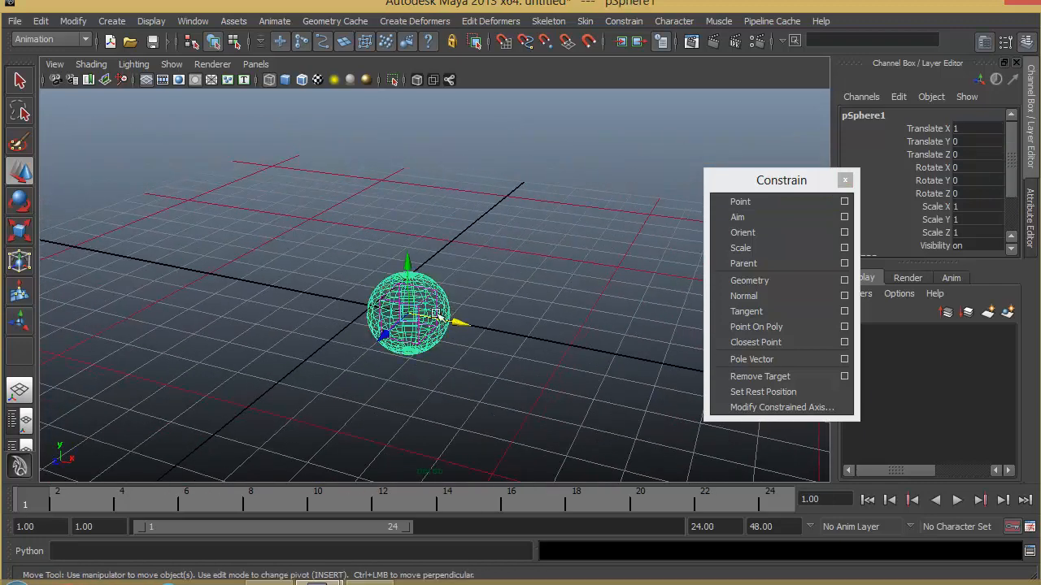
drag(402, 317, 595, 225)
key(ctrl+z)
Undo the sphere's X translation and the cube's point constraint, returning both objects to their separate starting positions
key(e)
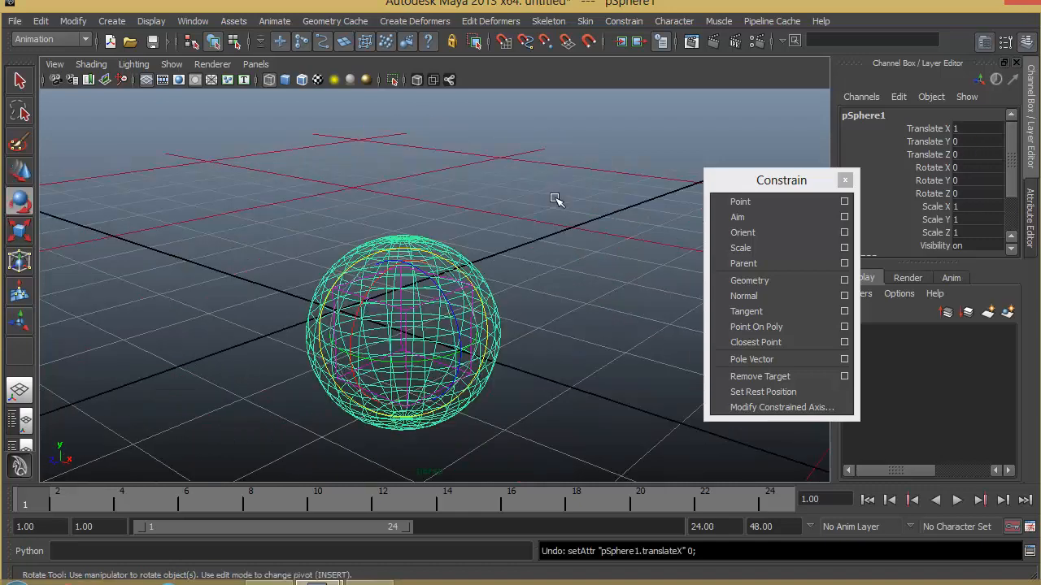
key(ctrl+z)
key(ctrl+z)
key(ctrl+z)
key(ctrl+z)
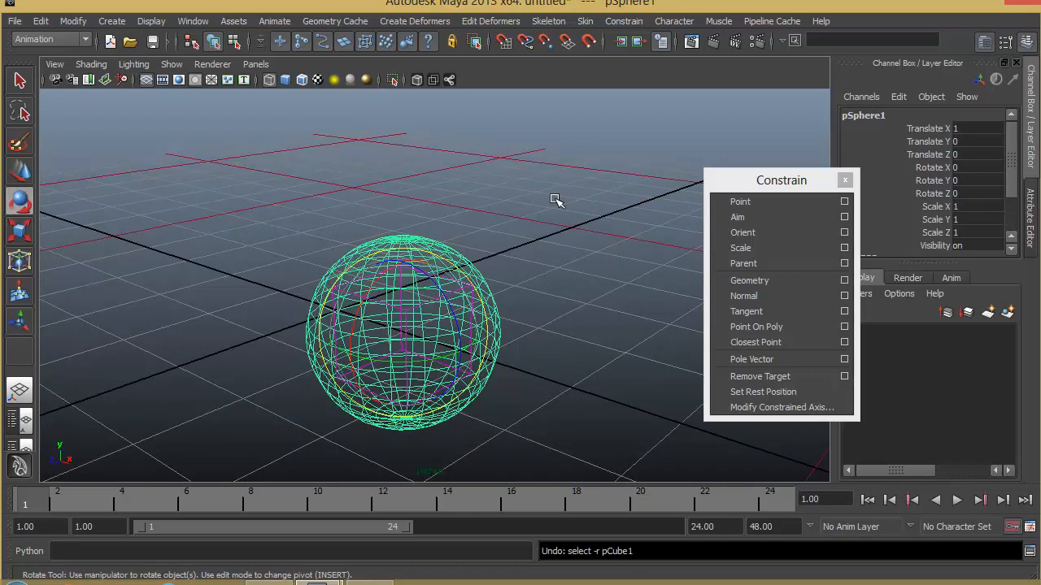
key(ctrl+z)
key(ctrl+z)
key(ctrl+z)
key(ctrl+z)
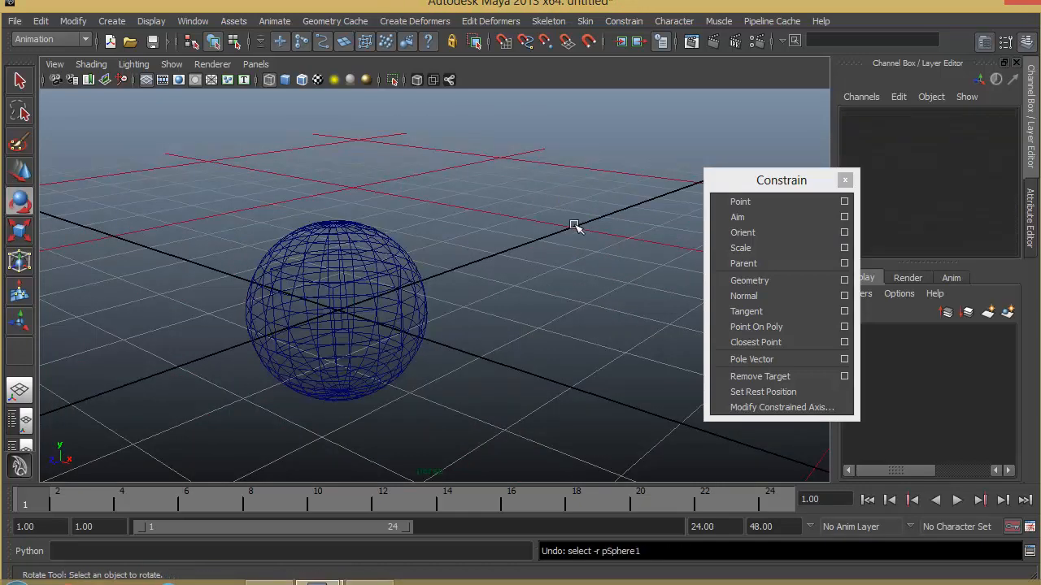
key(ctrl+z)
key(ctrl+z)
key(ctrl+z)
key(ctrl+z)
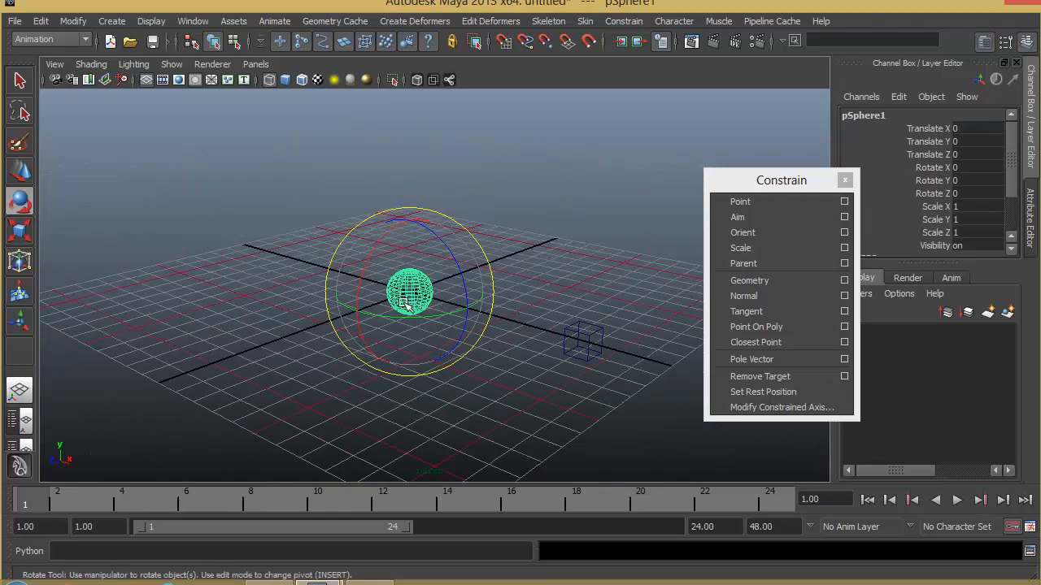
Inspect the position of the unconstrained cube relative to the sphere and check its translate values
alt+middle_drag(405, 302, 334, 268)
alt+drag(334, 268, 483, 268)
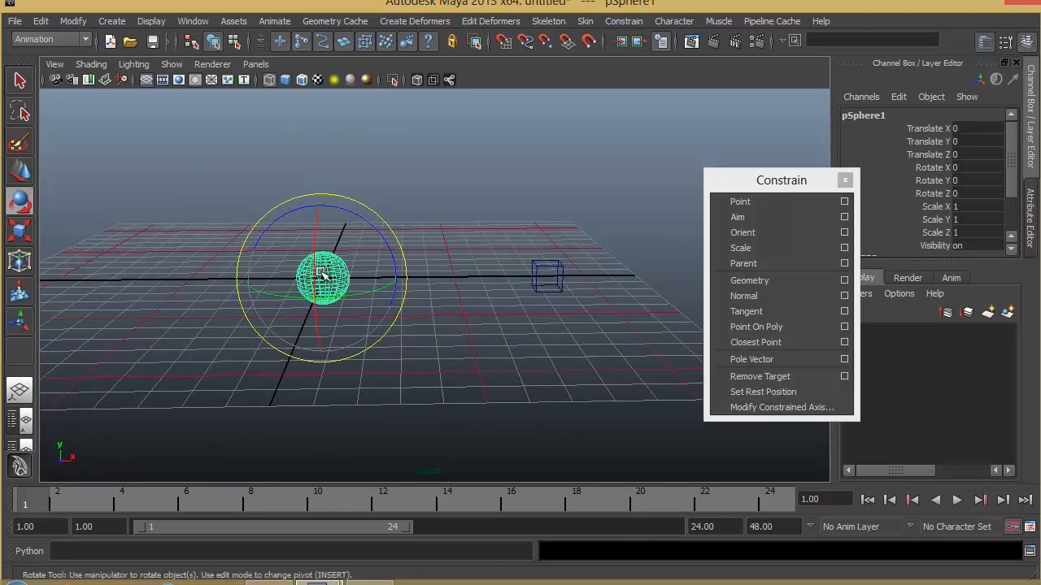
click(511, 283)
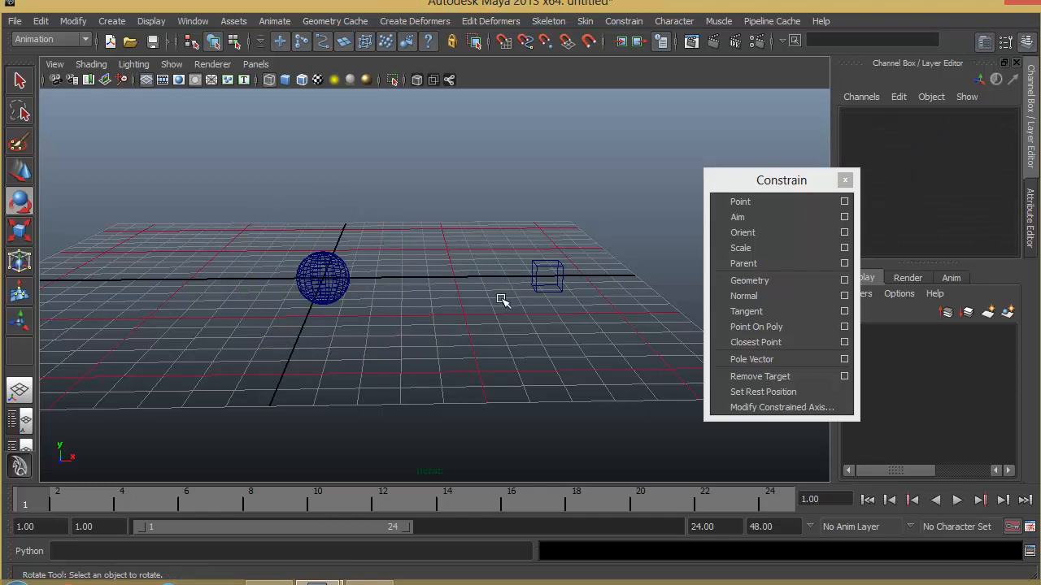
click(542, 269)
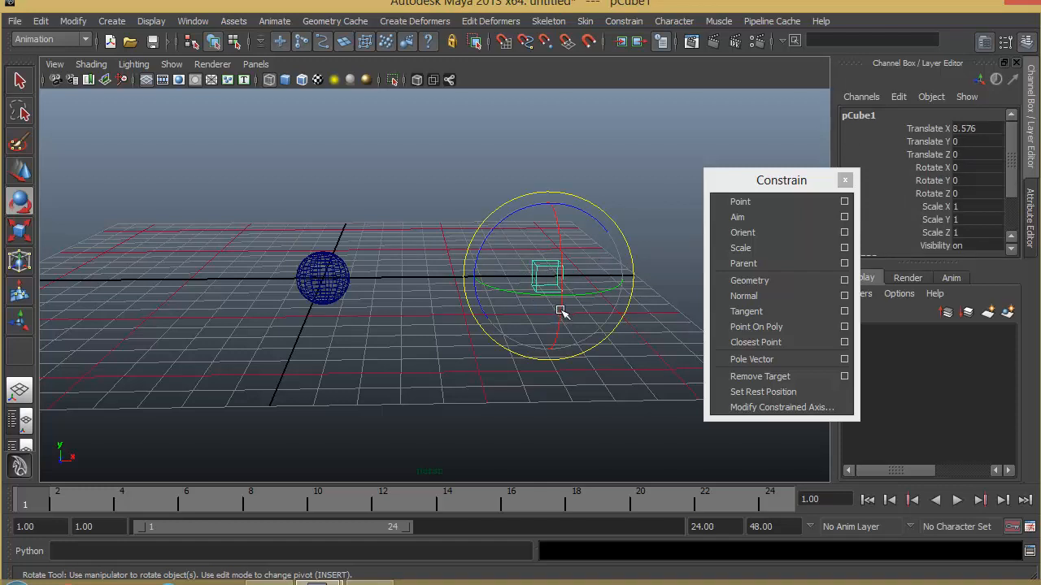
click(419, 242)
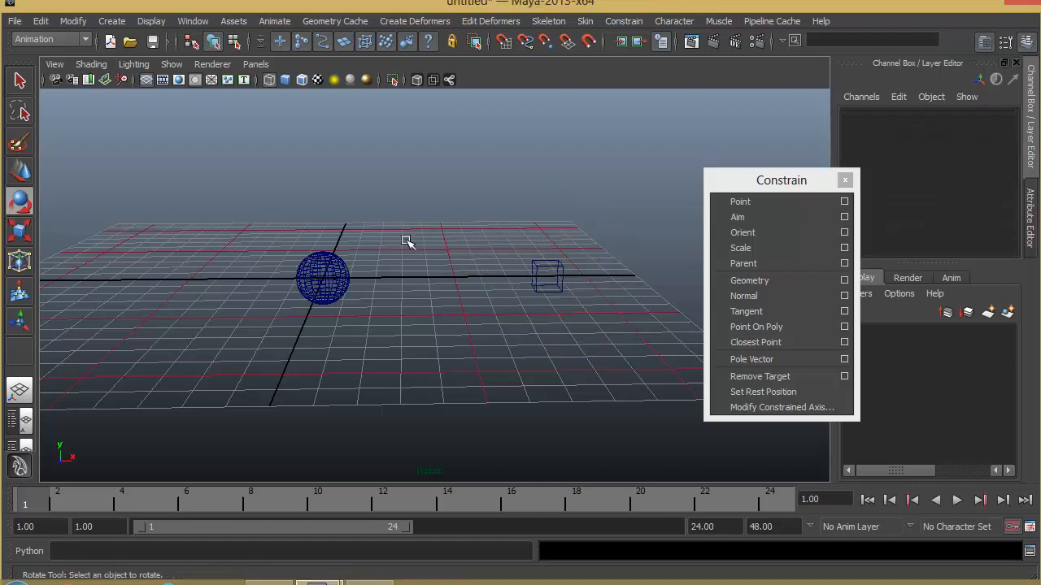
Point-constrain the cube to the sphere with Maintain offset enabled on all axes at weight 1.0000
click(315, 269)
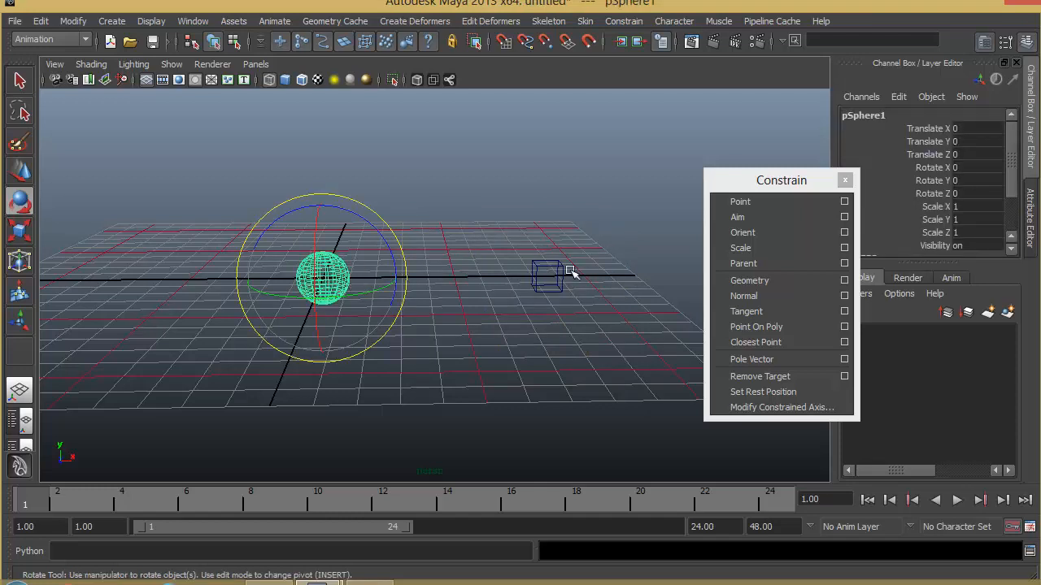
shift+click(544, 266)
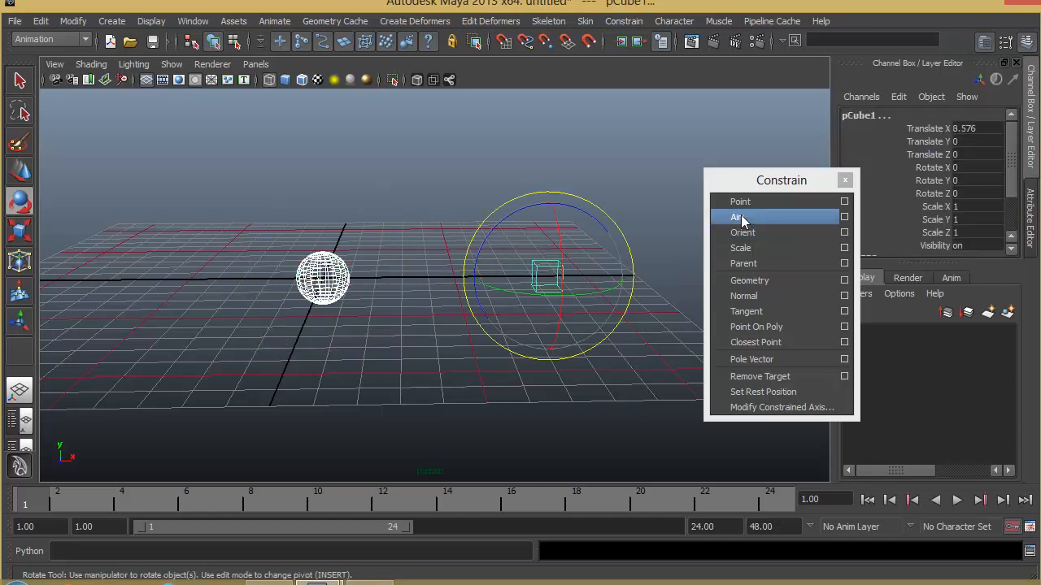
click(846, 203)
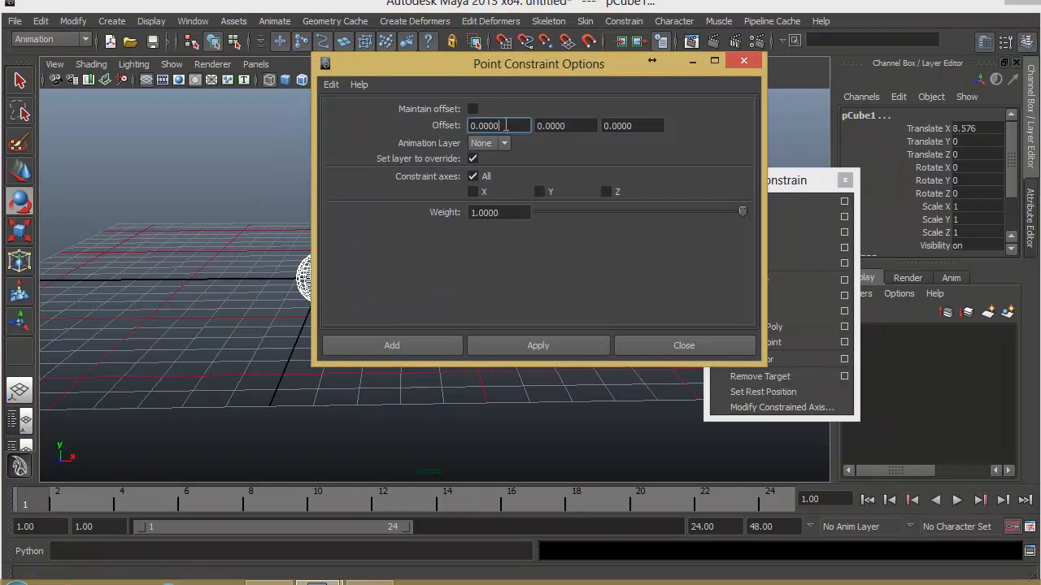
click(472, 109)
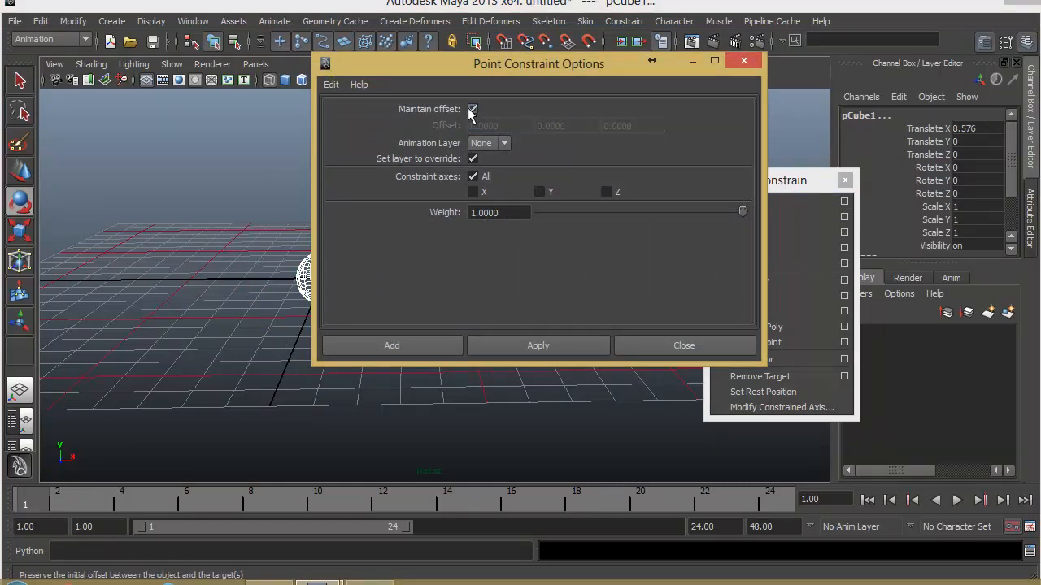
drag(505, 77, 538, 340)
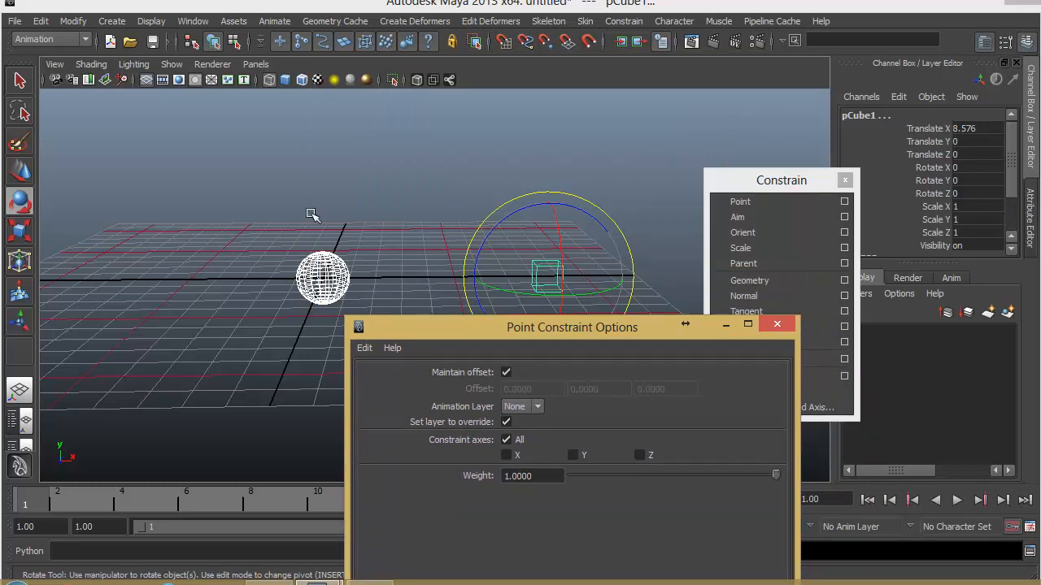
drag(554, 327, 539, 159)
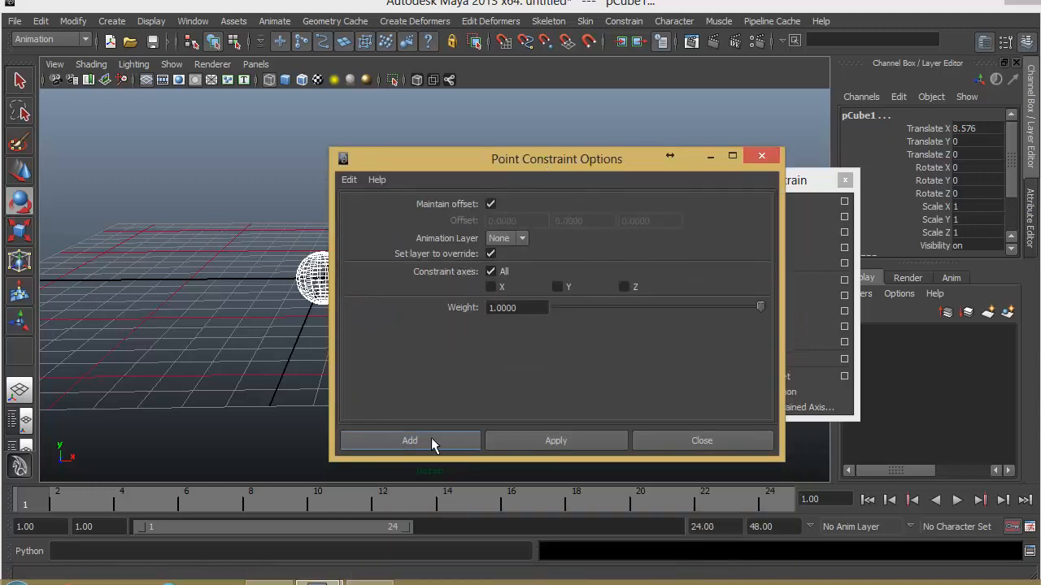
click(452, 439)
click(399, 323)
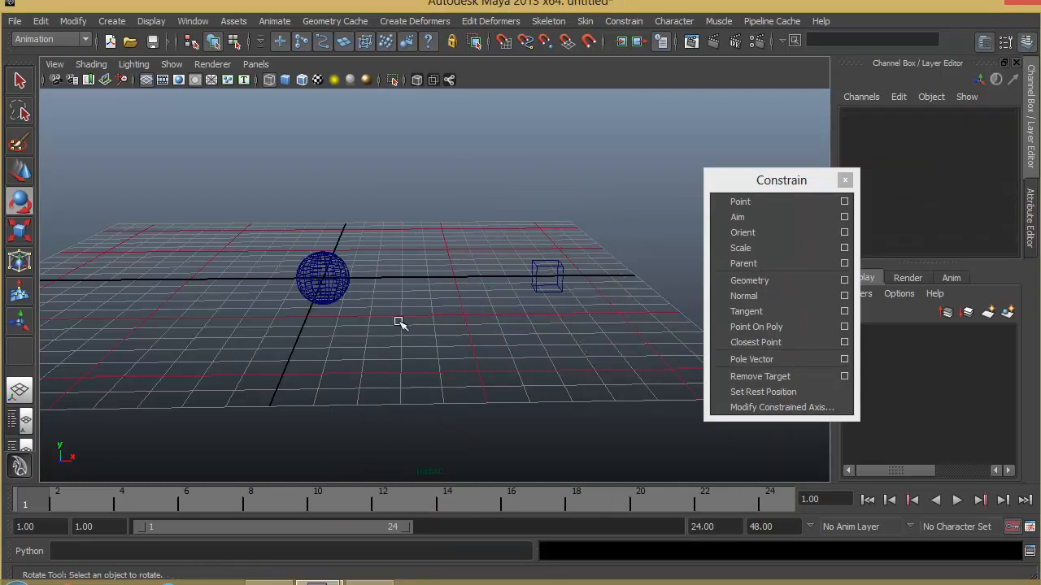
Compare the translate values of the sphere with those of the point-constrained cube
click(328, 290)
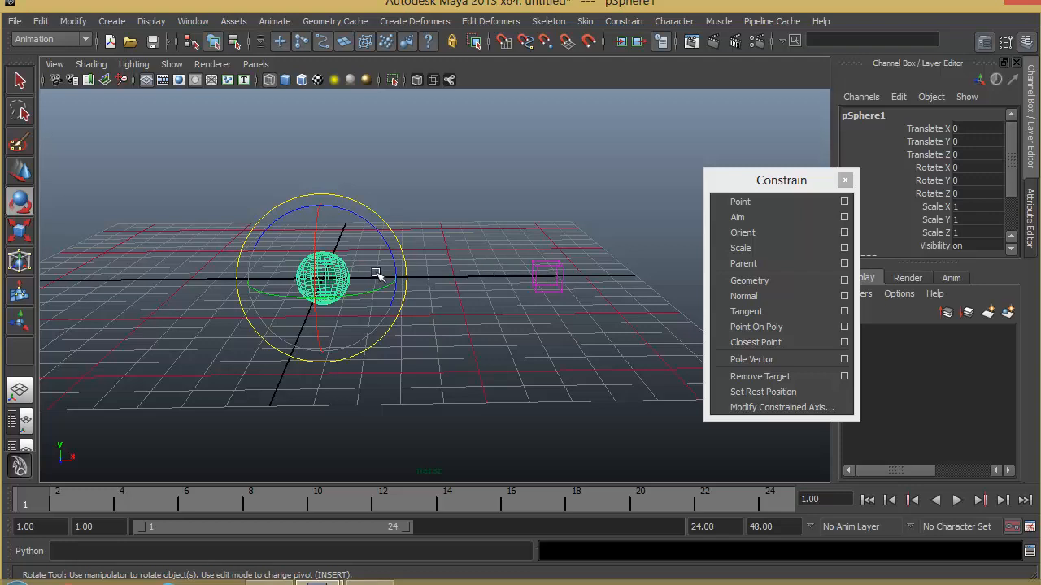
click(547, 262)
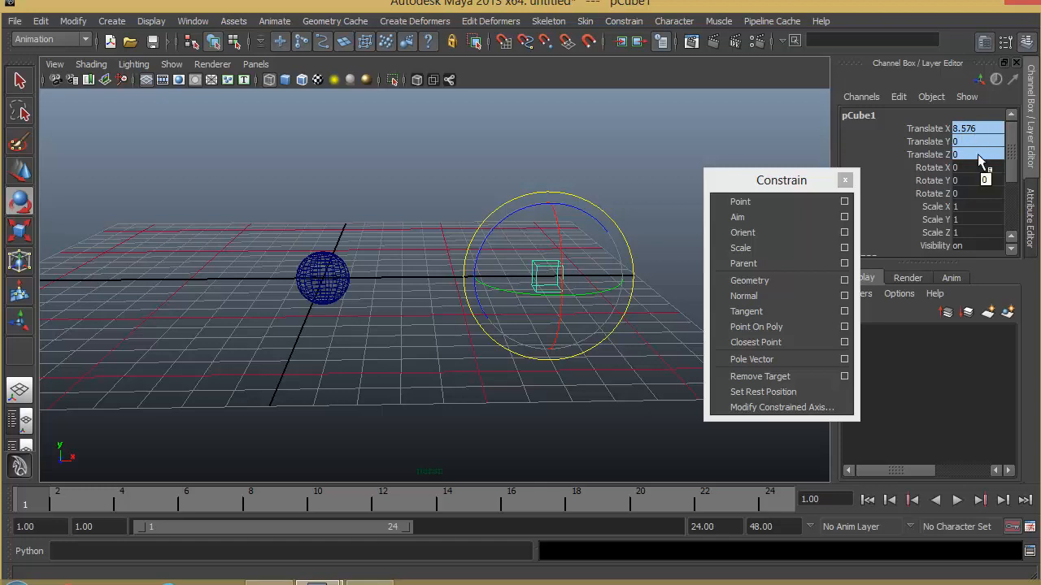
click(335, 304)
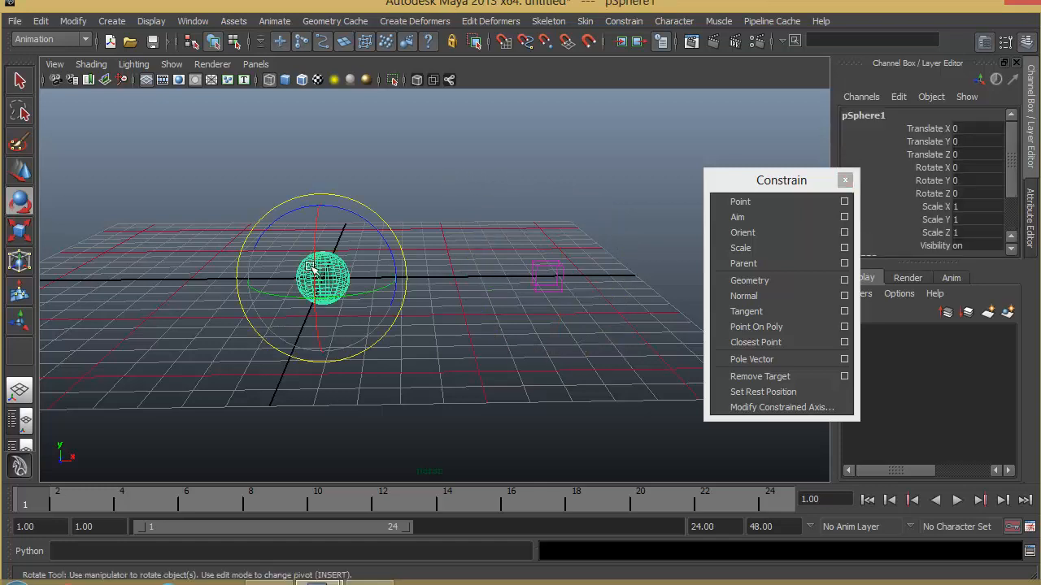
Move the sphere freely to test the offset point constraint on the cube, and undo the move
key(w)
mouse_move(323, 279)
mouse_down()
mouse_move(212, 219)
mouse_move(366, 109)
mouse_move(488, 183)
mouse_move(244, 346)
mouse_move(135, 200)
mouse_move(398, 179)
mouse_move(339, 326)
mouse_move(302, 298)
mouse_move(304, 284)
mouse_up()
key(ctrl+z)
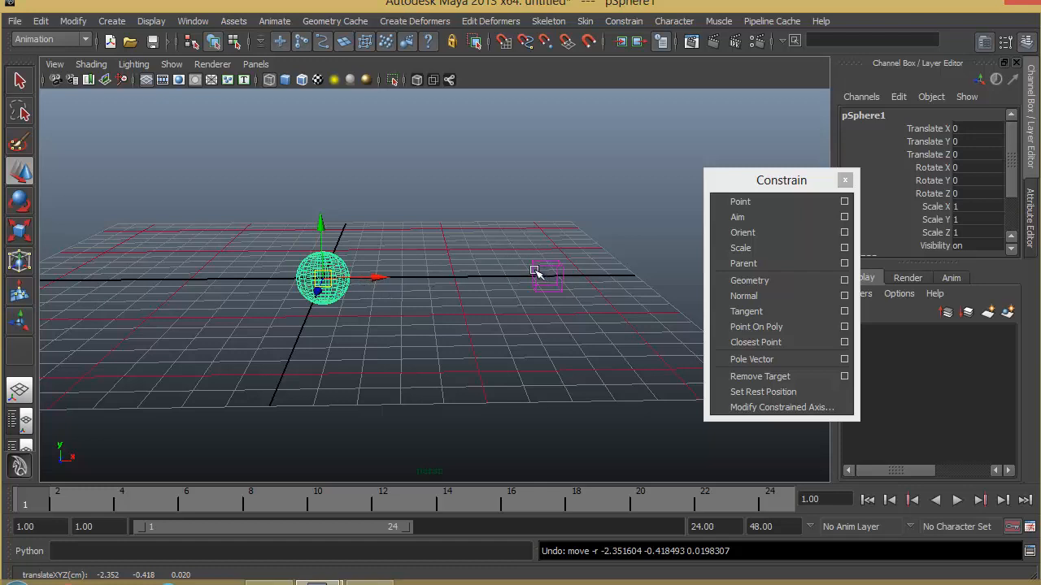
Undo back through the cube's offset point constraint and check the cube's translate channels
key(ctrl+z)
key(ctrl+z)
key(ctrl+z)
key(ctrl+z)
key(ctrl+z)
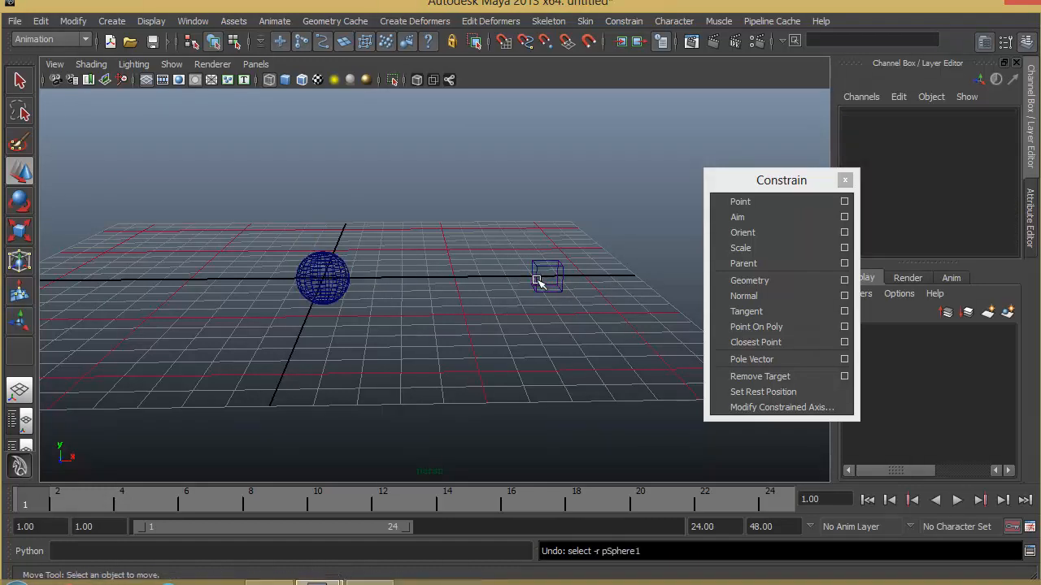
key(ctrl+z)
key(ctrl+z)
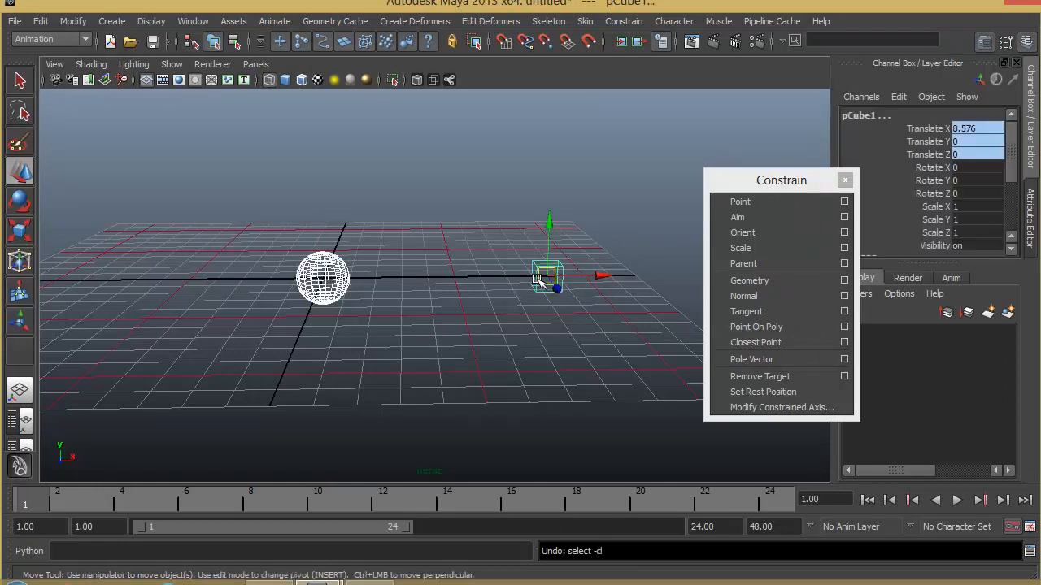
click(504, 312)
drag(536, 227, 604, 304)
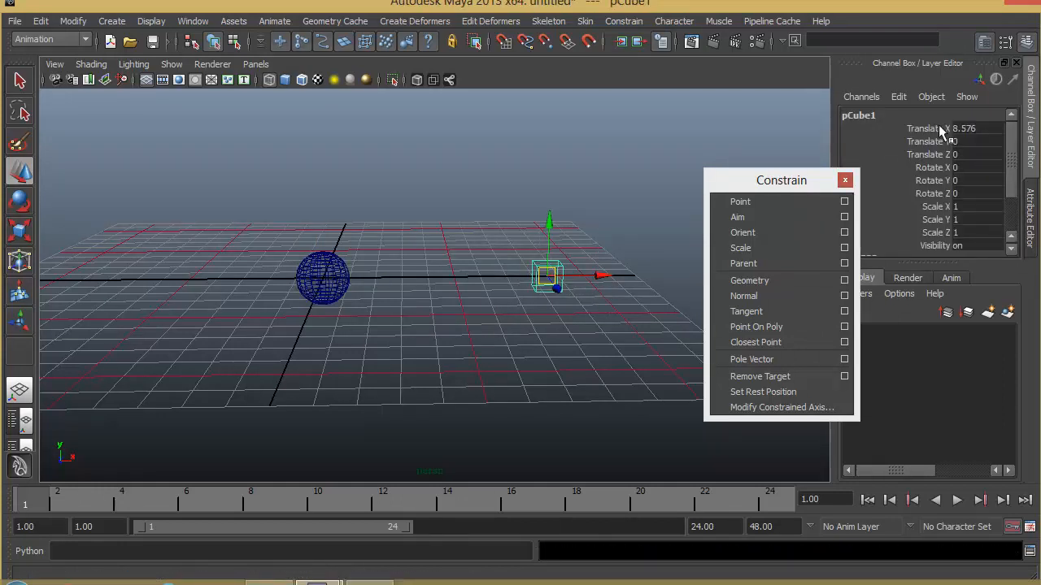
click(446, 329)
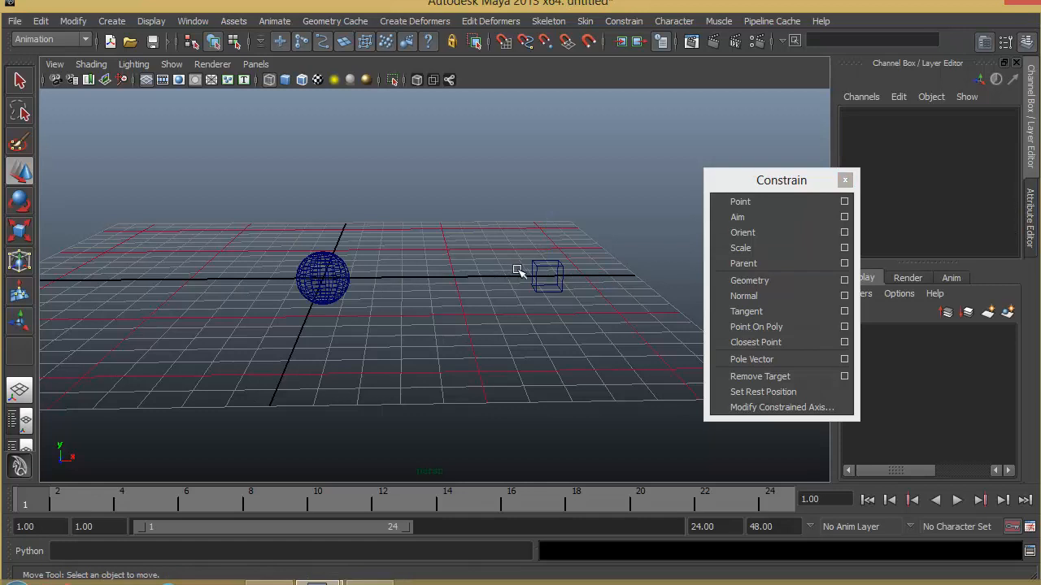
Delete constraints by type
click(41, 21)
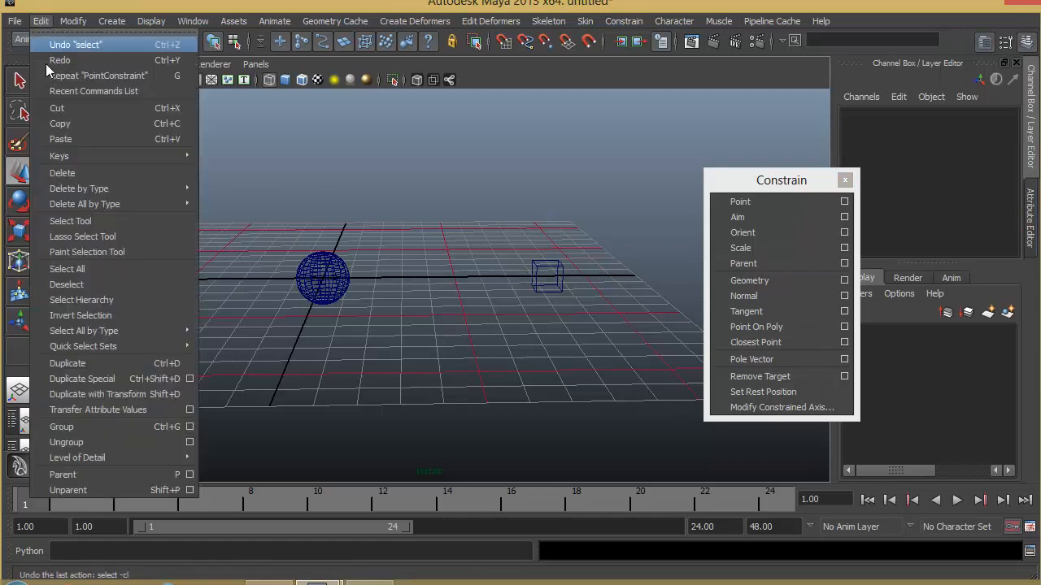
mouse_move(82, 188)
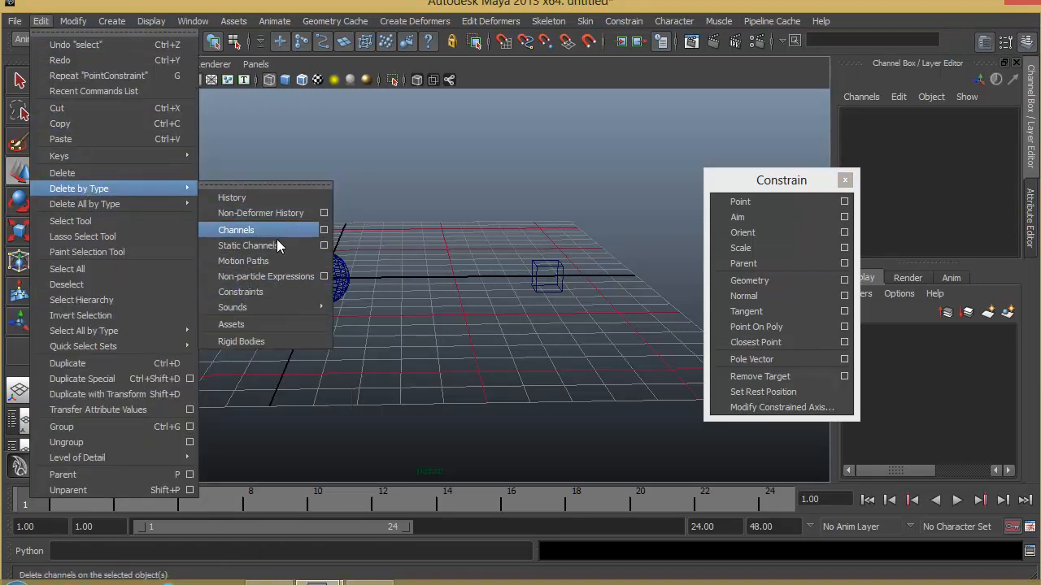
click(265, 292)
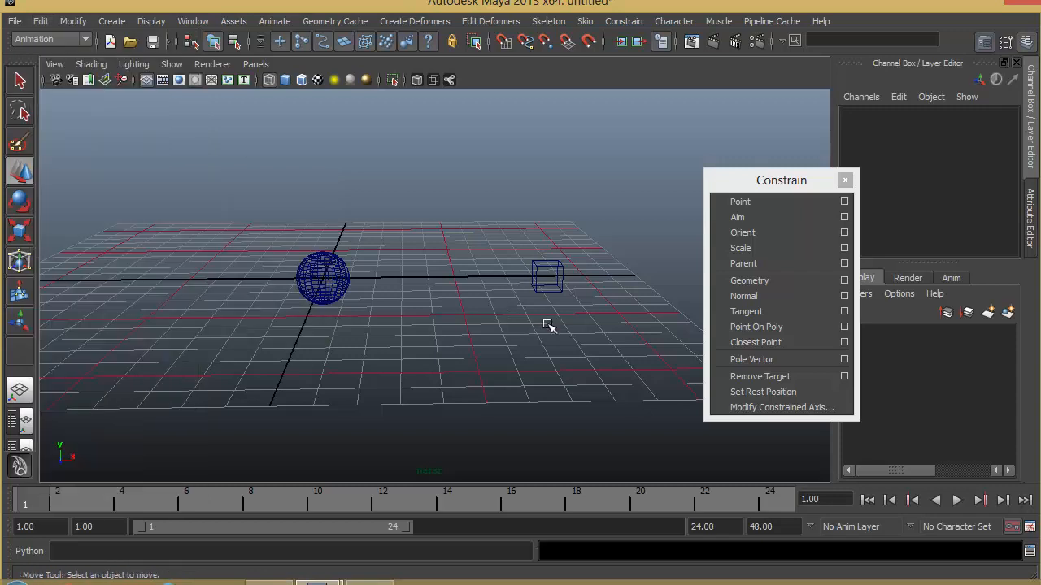
Orient-constrain the cube to the sphere, and clear the selection
click(325, 262)
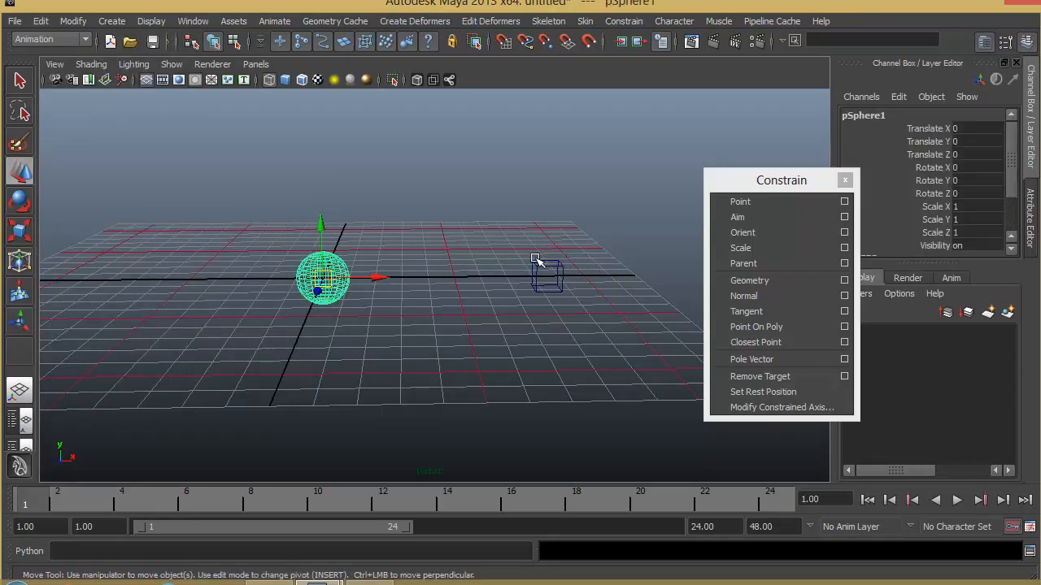
drag(535, 260, 573, 299)
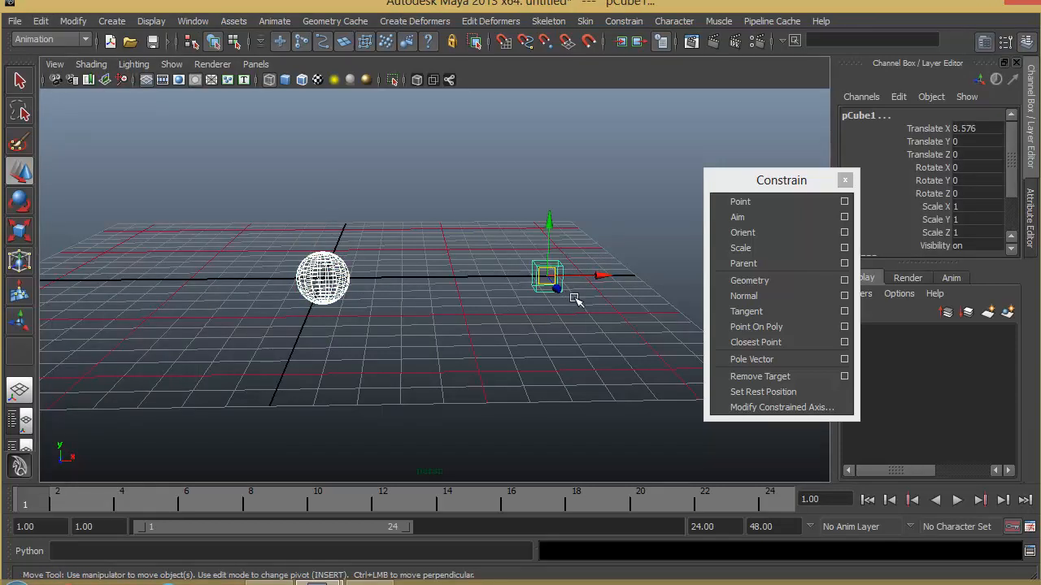
click(766, 232)
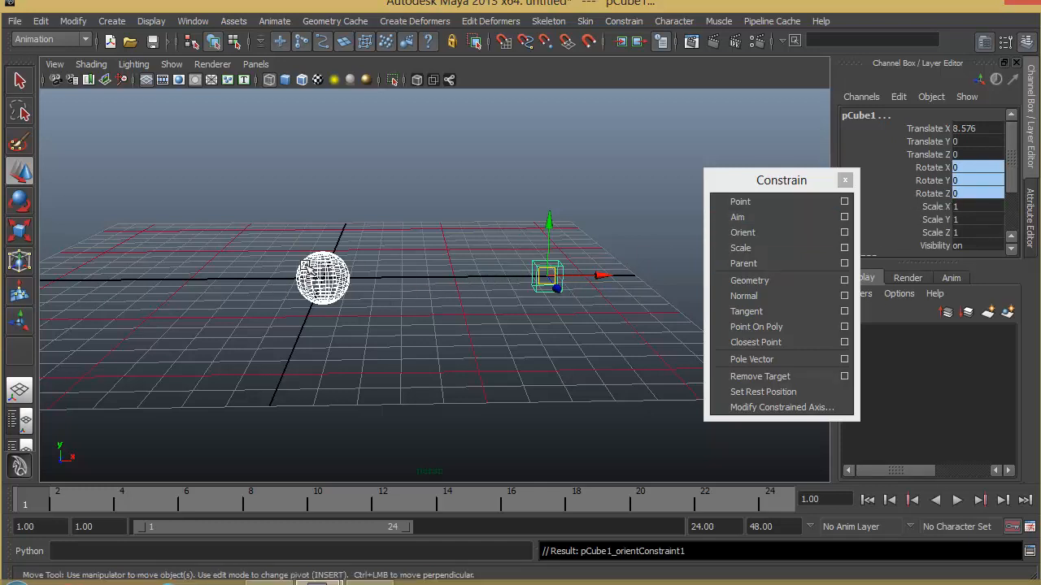
click(423, 244)
Move the sphere to test whether the orient-constrained cube follows its position, and undo the move
click(317, 282)
drag(320, 277, 310, 387)
key(ctrl+z)
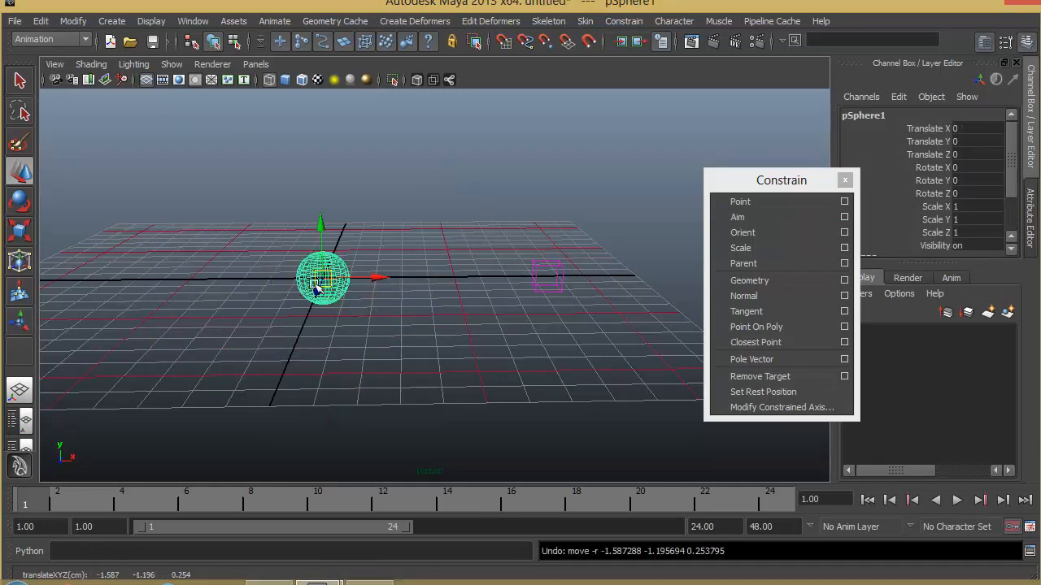
Rotate the sphere freely in several directions to test the cube's orient constraint
key(r)
key(e)
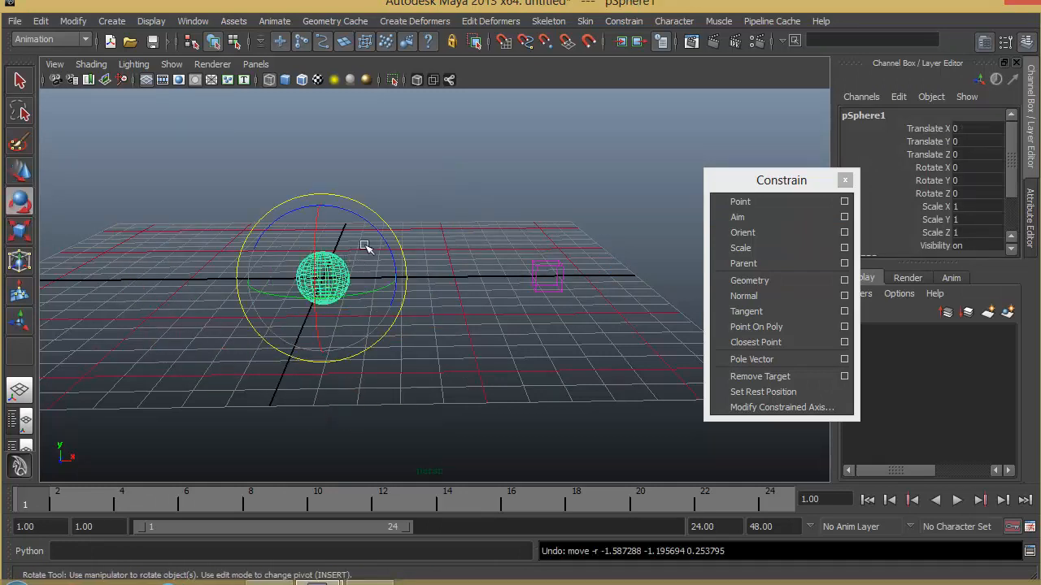
drag(368, 226, 216, 356)
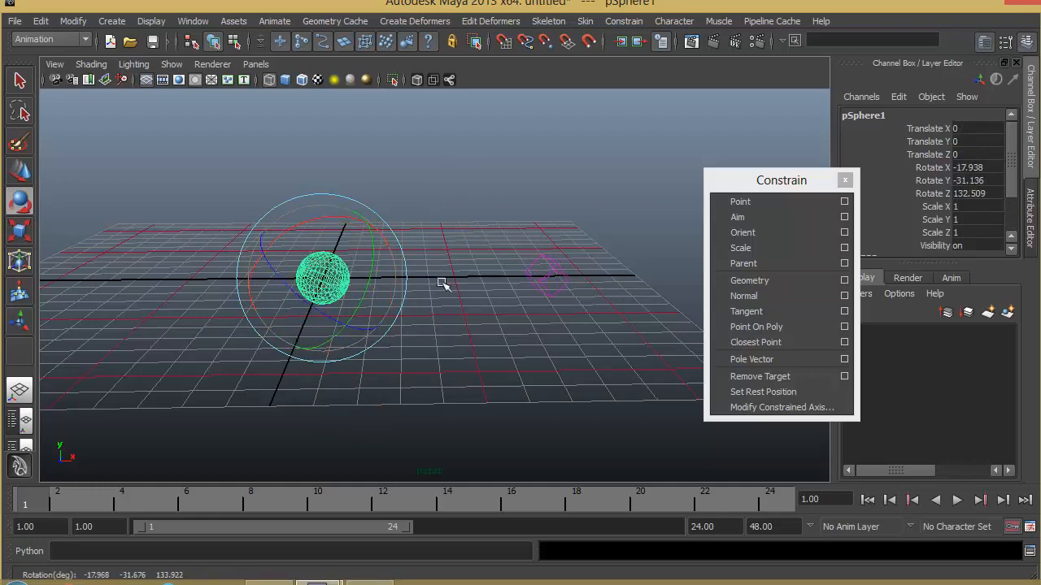
drag(252, 196, 272, 244)
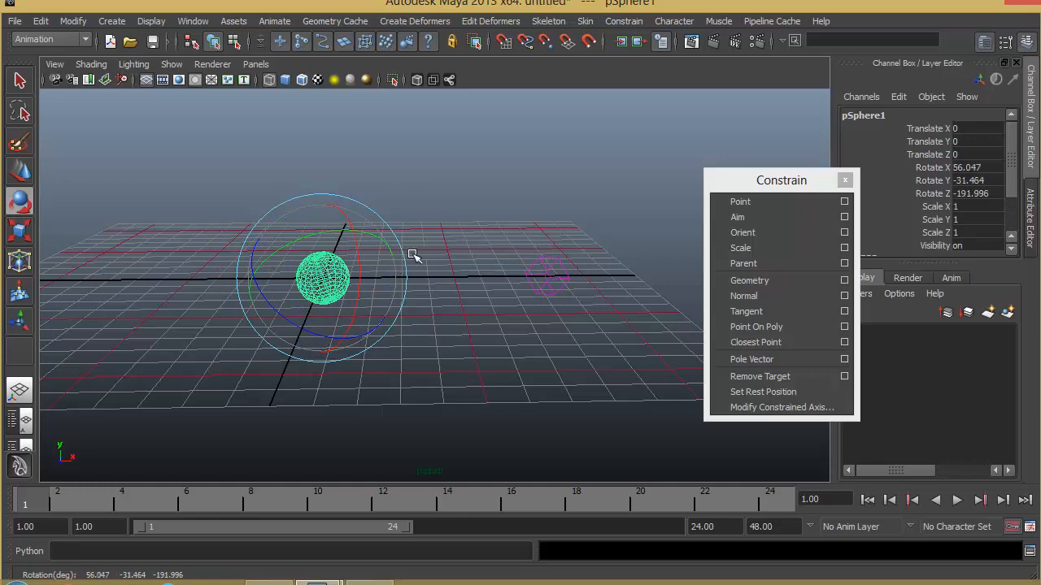
Move the floating Constrain menu away from the cube
alt+right_drag(441, 256, 565, 285)
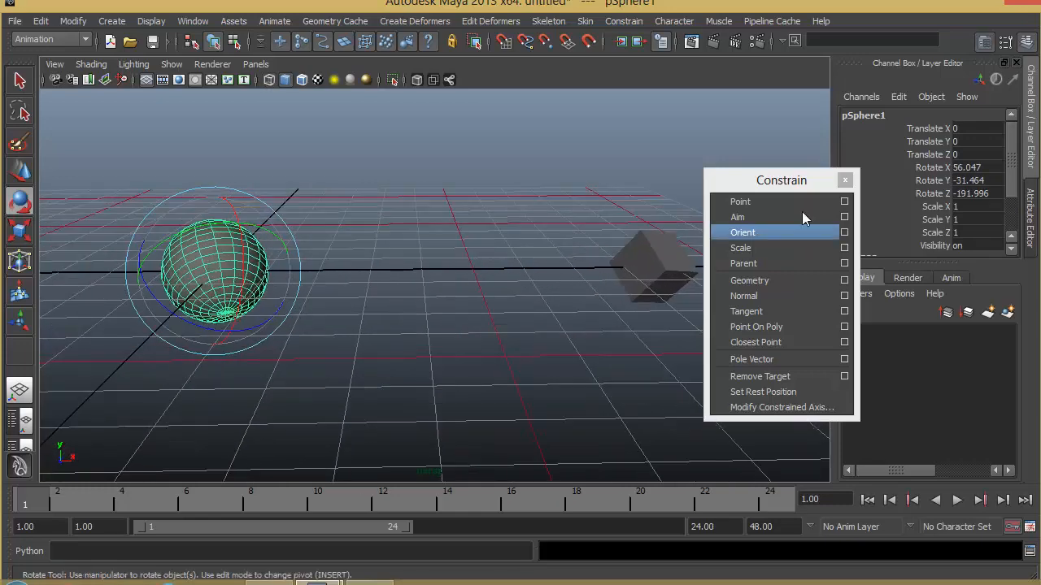
click(783, 186)
drag(783, 186, 869, 259)
Move the sphere toward the cube and rotate it further, checking the orient-constrained cube's channel values
drag(244, 244, 476, 291)
key(w)
key(e)
drag(542, 277, 431, 269)
click(657, 262)
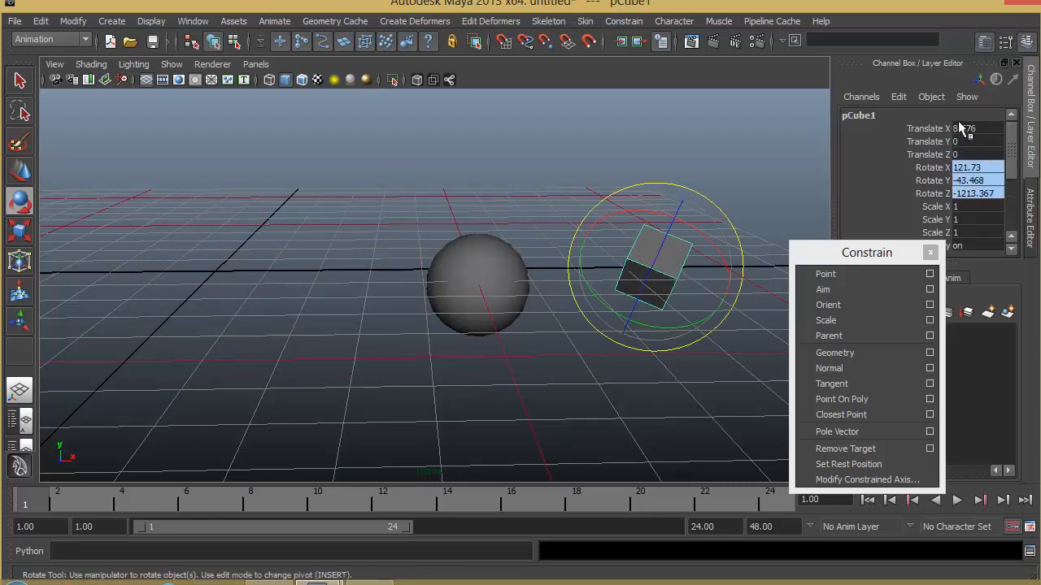
Reset the sphere's translation and rotation to 0 on all axes
click(461, 298)
drag(976, 128, 985, 197)
text(0)
key(Return)
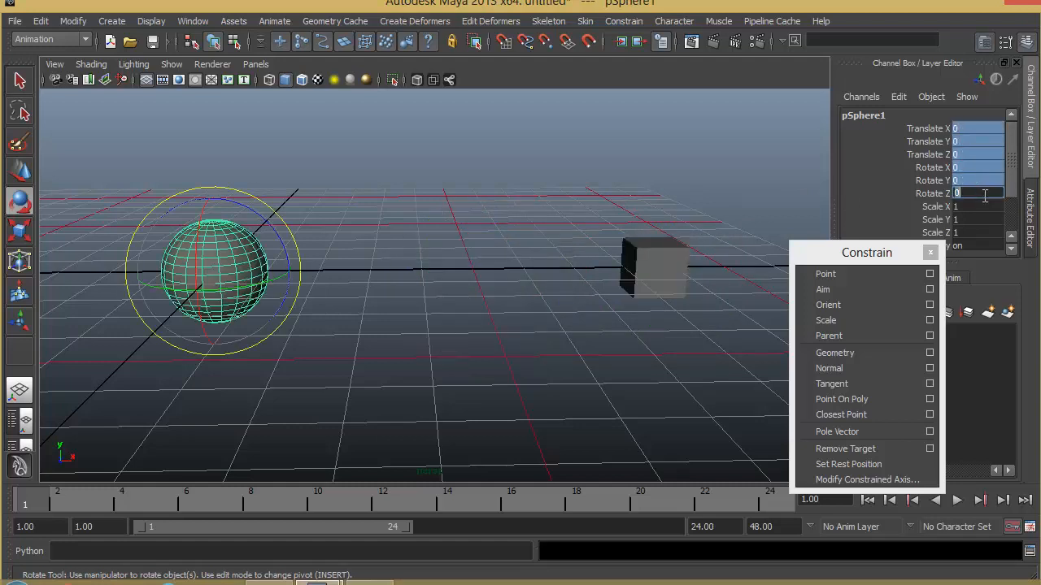
Delete the cube's orient constraint using Delete by Type, and clear the selection
click(625, 250)
click(41, 20)
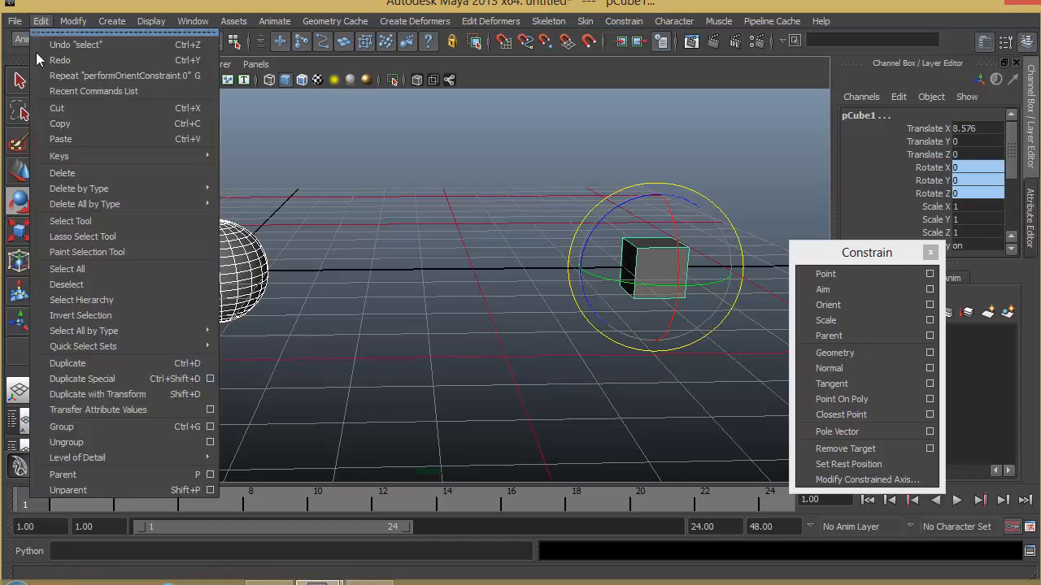
mouse_move(105, 193)
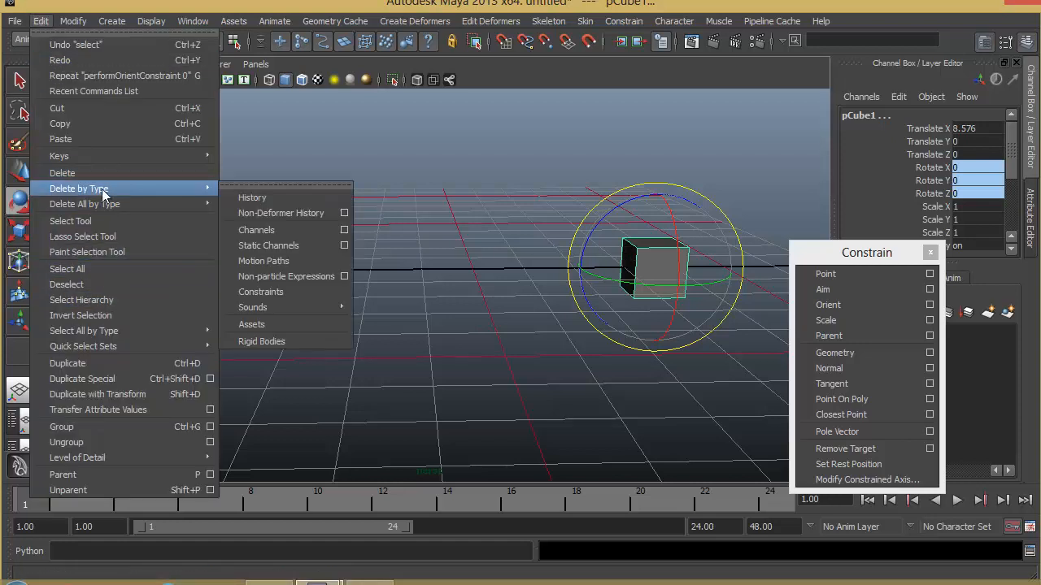
click(281, 291)
click(426, 308)
Parent-constrain the cube to the sphere, and clear the selection
click(659, 268)
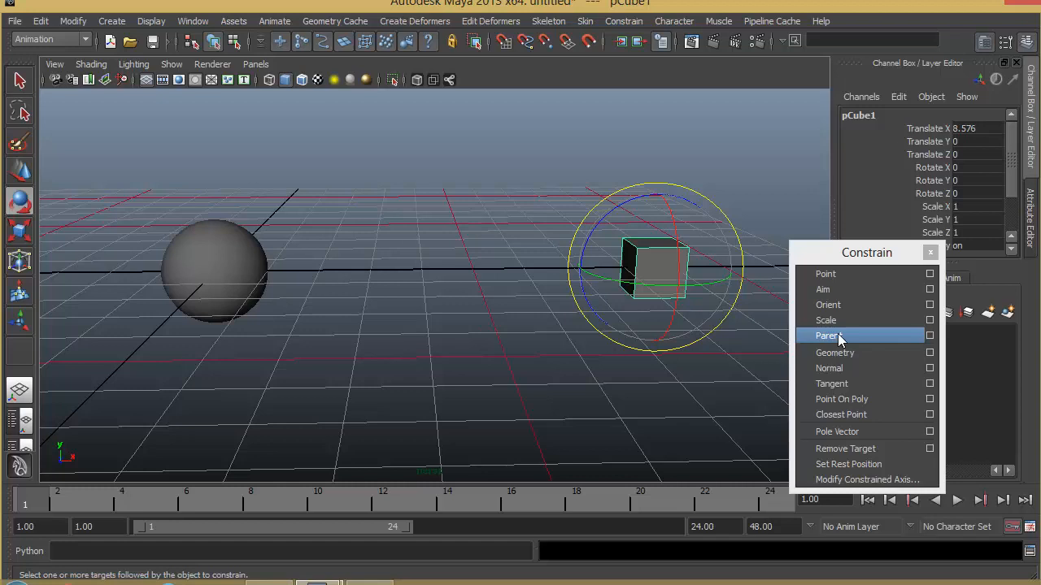
click(386, 309)
click(218, 266)
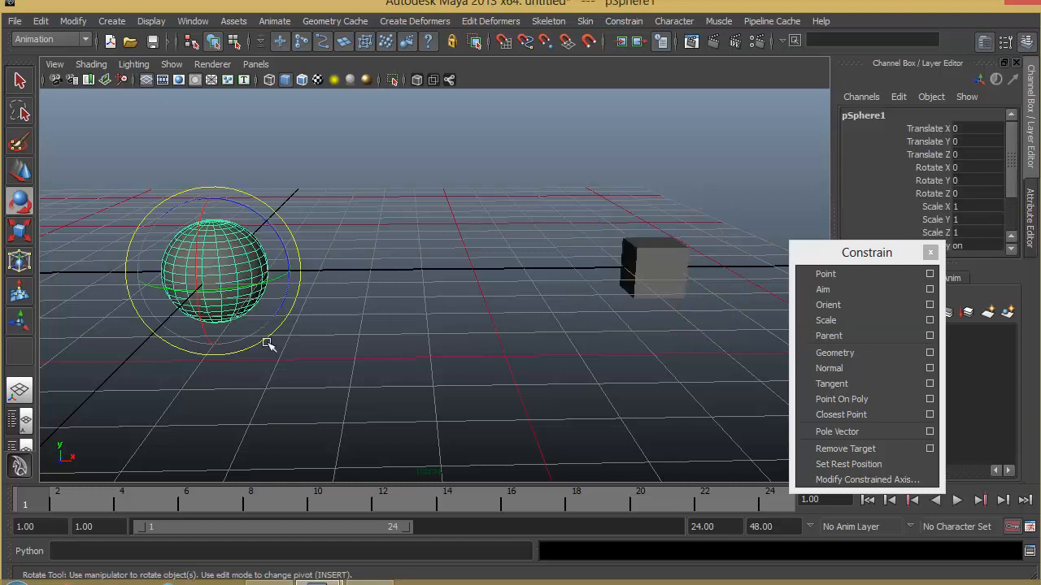
shift+click(657, 265)
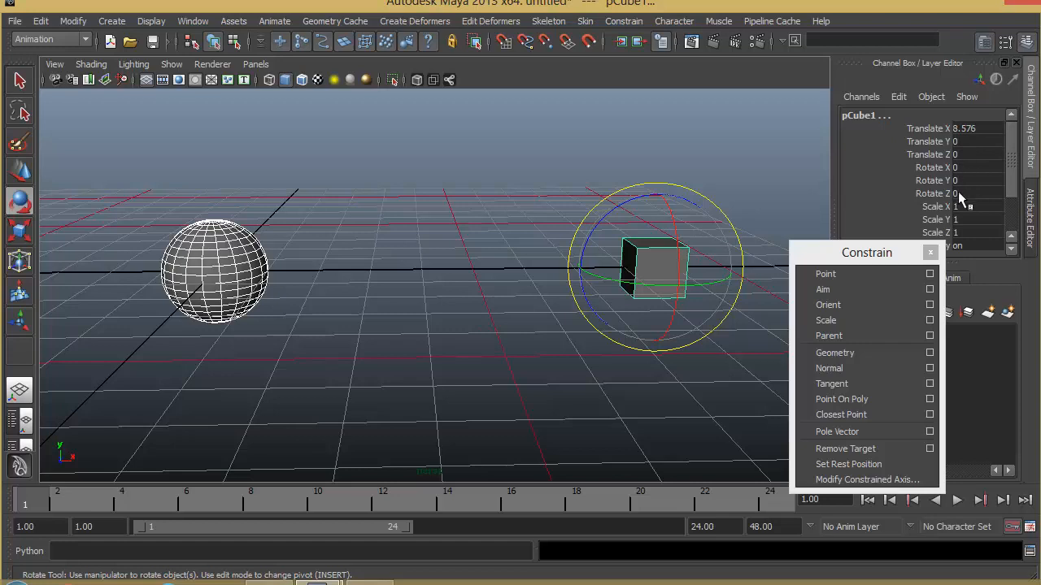
click(837, 335)
click(379, 279)
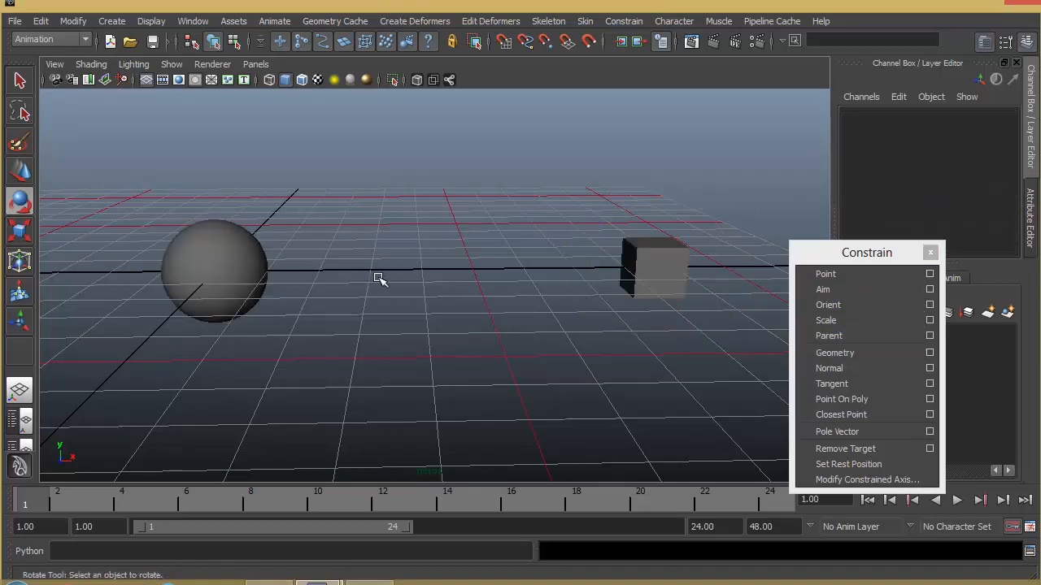
Move the sphere freely to test the cube's parent constraint, and undo the move
click(211, 272)
key(w)
drag(215, 272, 252, 235)
key(ctrl+z)
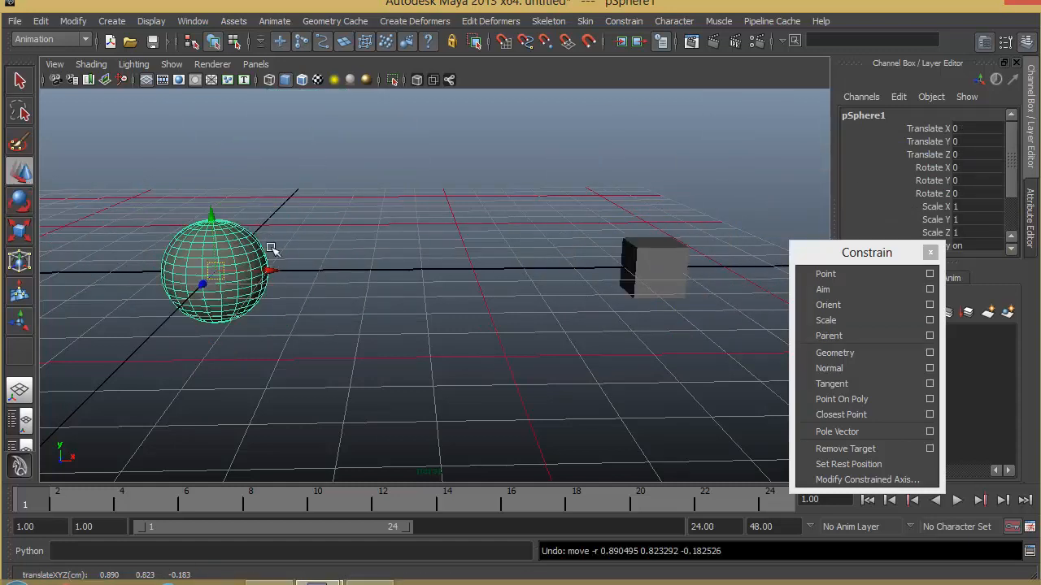
Rotate the sphere freely to test the cube's parent constraint, and undo the rotation
key(e)
drag(268, 260, 297, 299)
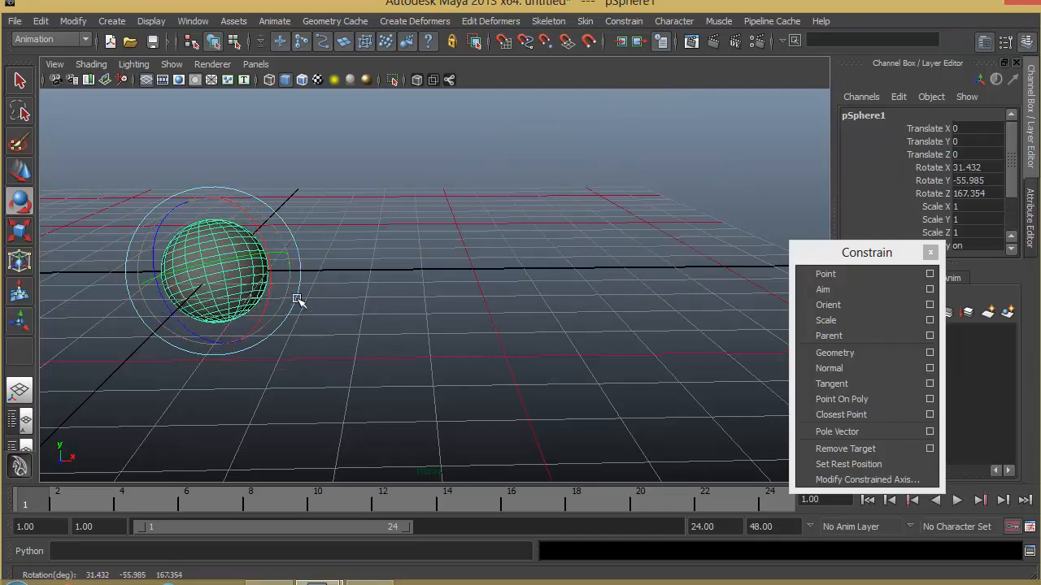
key(ctrl+z)
Rotate the sphere freely twice more while watching the parent-constrained cube, and reset its rotation to 0 on all axes
alt+drag(685, 294, 328, 354)
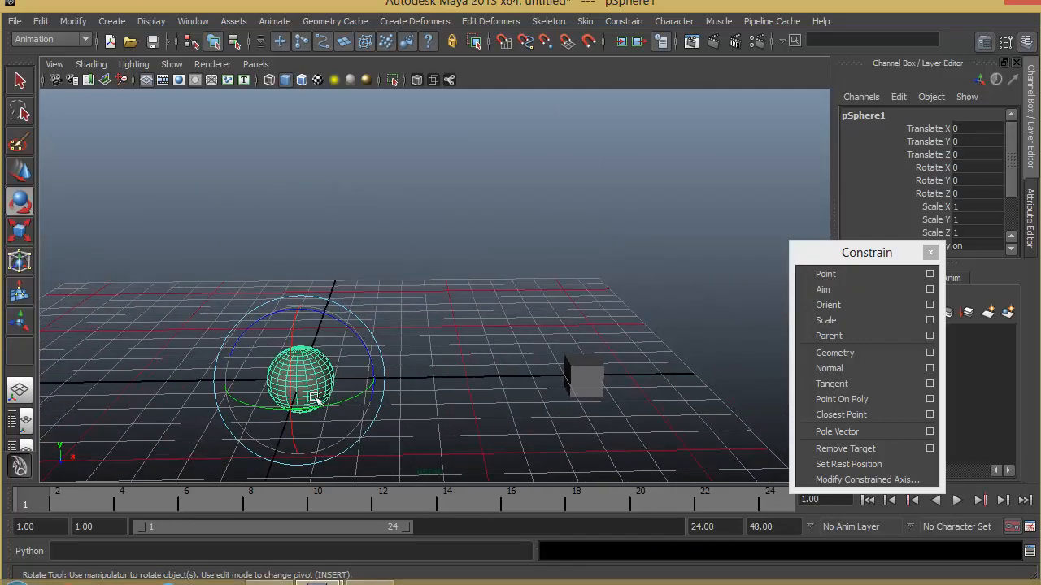
alt+drag(314, 395, 468, 300)
drag(342, 279, 439, 221)
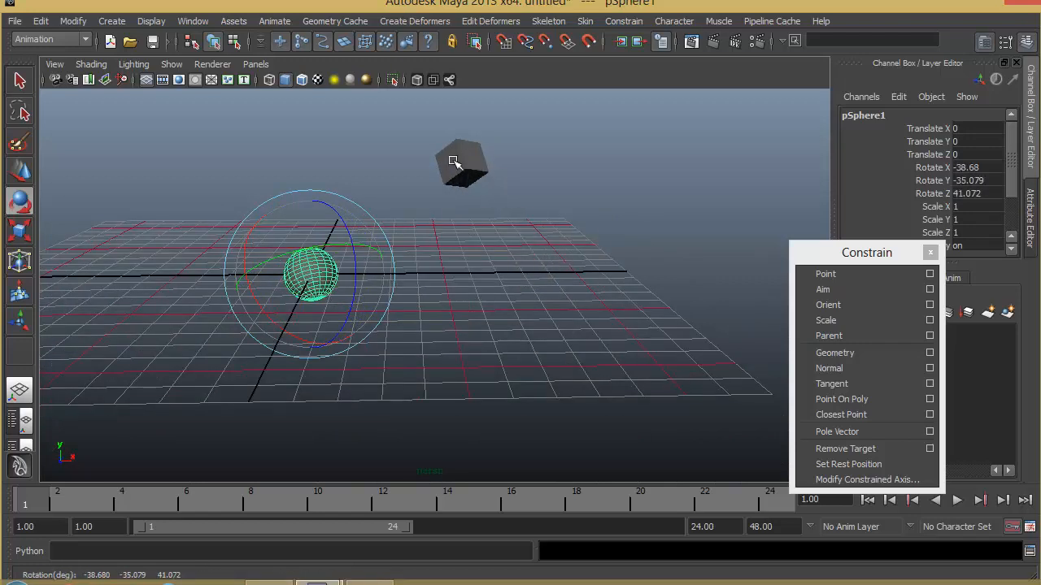
mouse_move(317, 275)
mouse_down()
mouse_move(286, 244)
mouse_move(151, 284)
mouse_move(260, 390)
mouse_move(346, 286)
mouse_move(344, 249)
mouse_move(333, 291)
mouse_move(298, 281)
mouse_up()
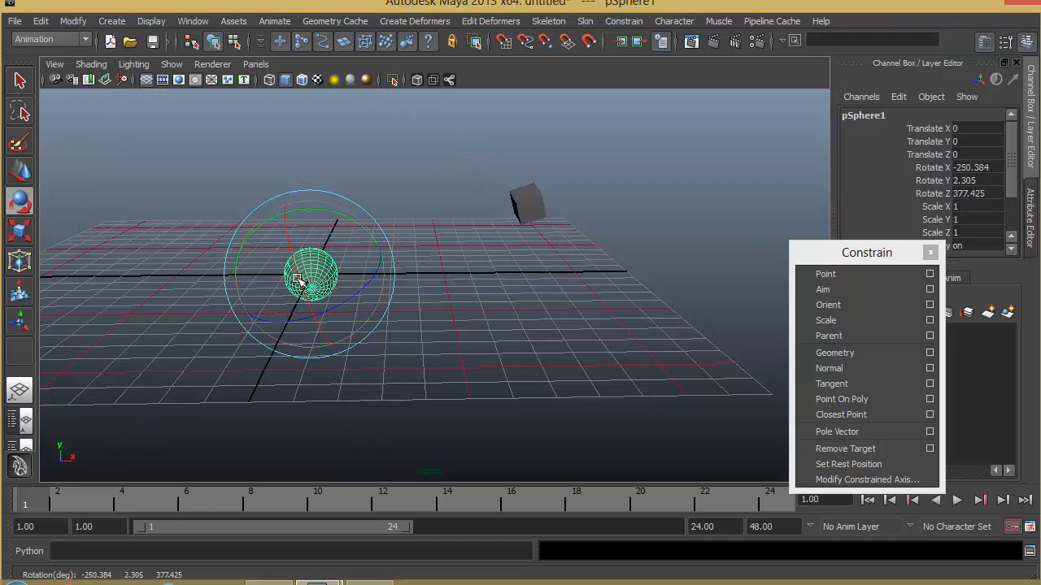
drag(992, 168, 976, 193)
text(0)
key(Return)
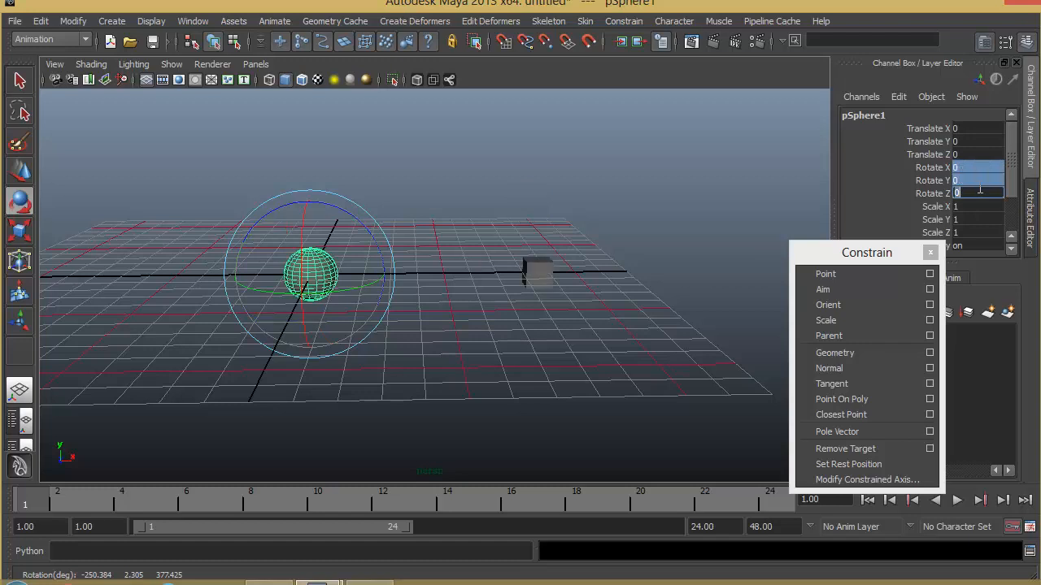
Undo the sphere's move along X and delete the cube's parent constraint node from the Outliner
click(535, 271)
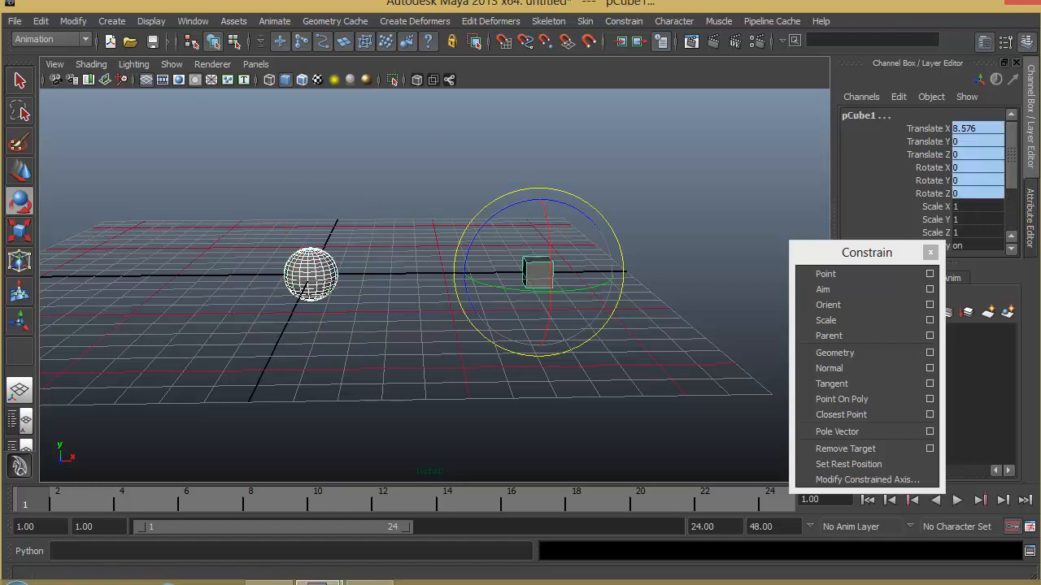
click(40, 22)
mouse_move(111, 195)
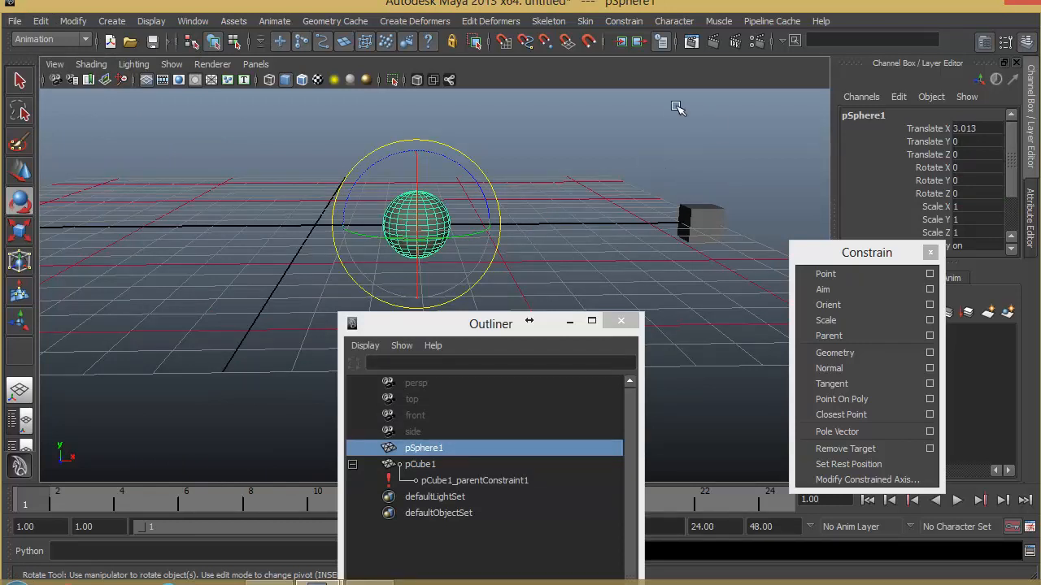
key(ctrl+z)
key(ctrl+z)
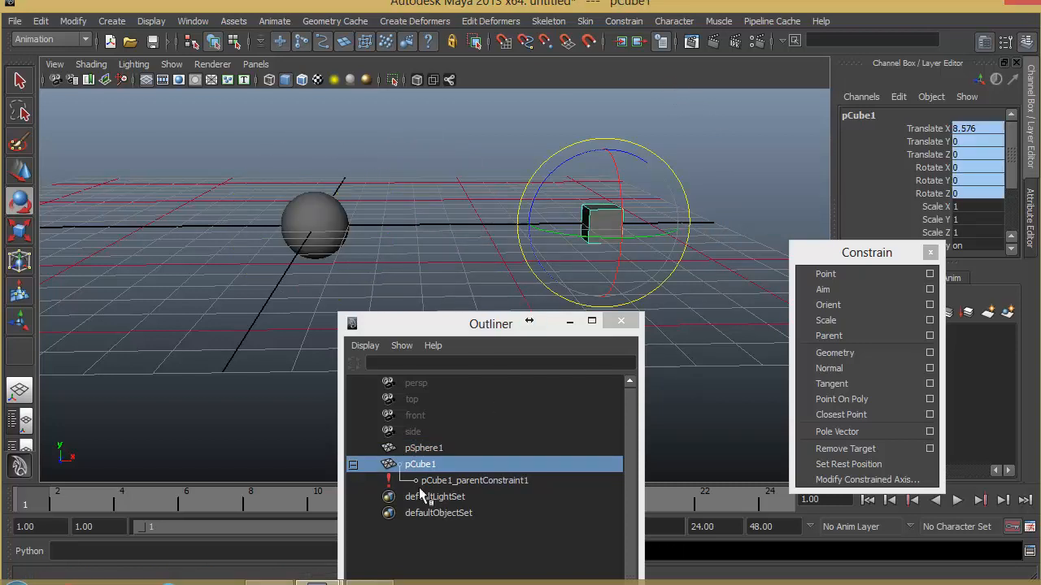
click(446, 478)
key(Delete)
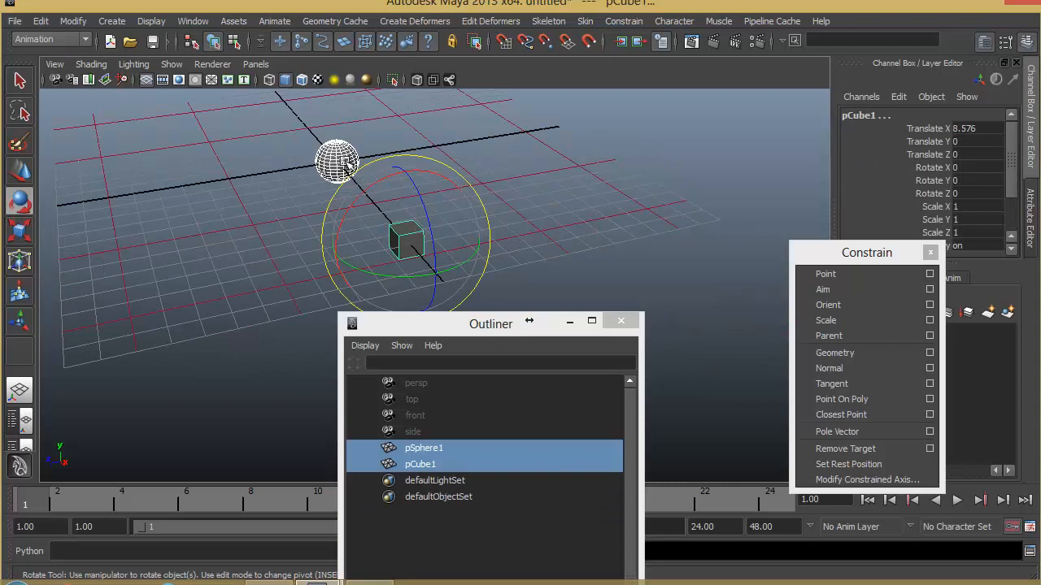
Duplicate the sphere and cube together, and move the copies along Z to about -6.718
key(ctrl+d)
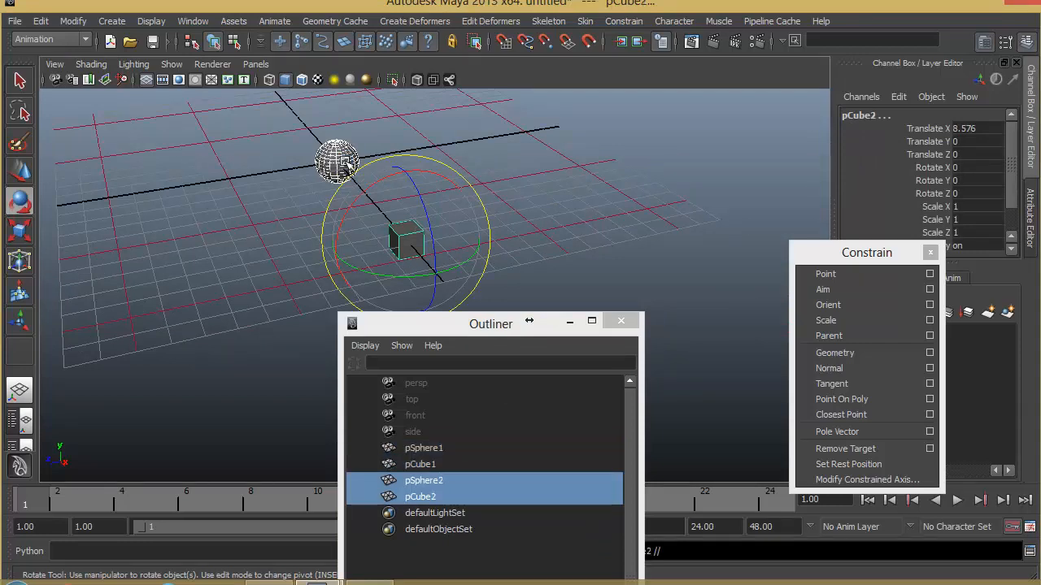
key(w)
drag(362, 259, 430, 209)
alt+right_drag(565, 172, 471, 204)
alt+drag(472, 204, 497, 213)
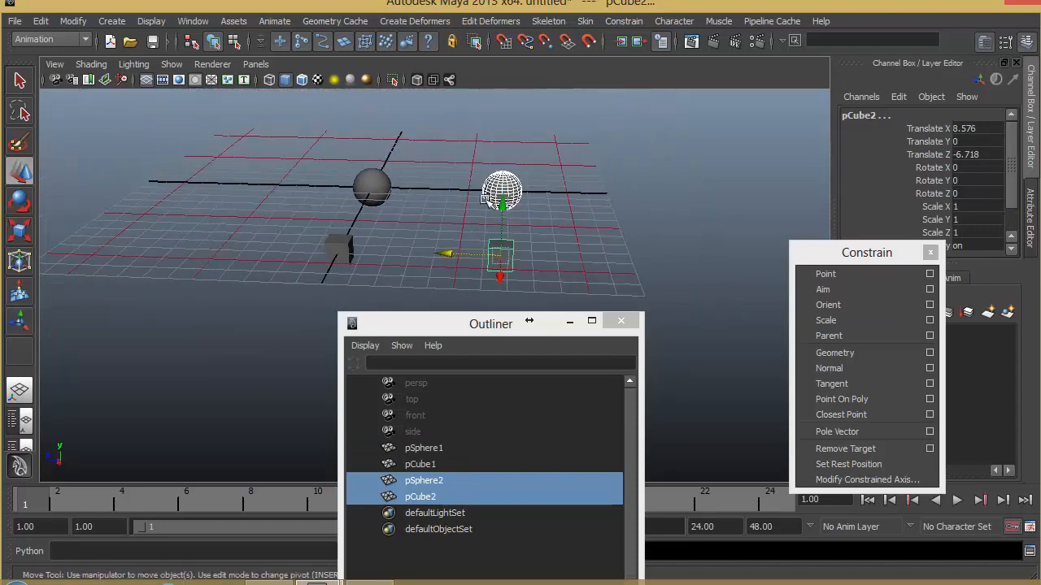
alt+middle_drag(497, 226, 477, 202)
alt+drag(477, 202, 479, 218)
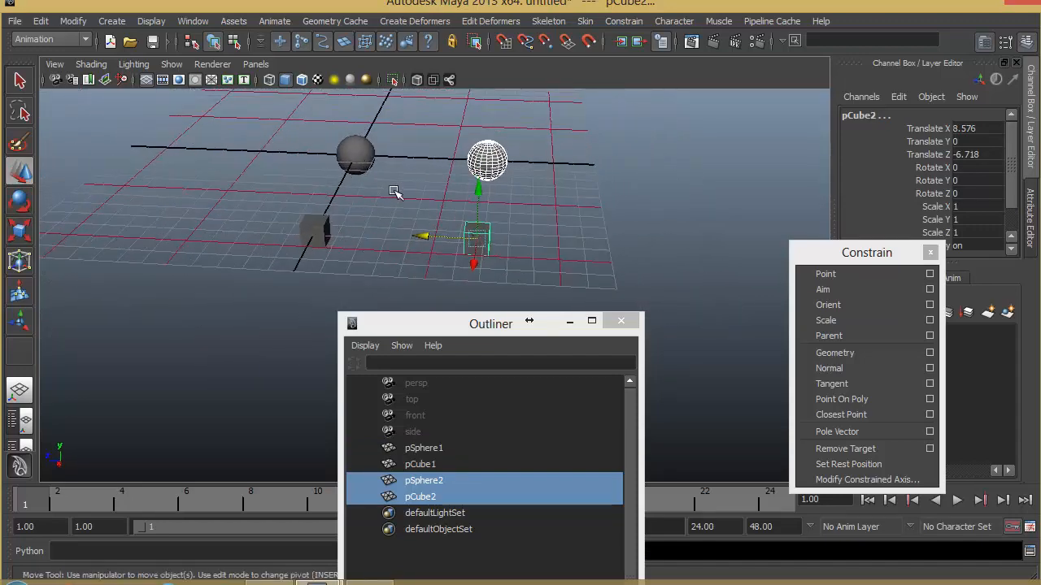
Parent-constrain the duplicated cube to the duplicated sphere, and clear the selection
click(507, 146)
click(492, 157)
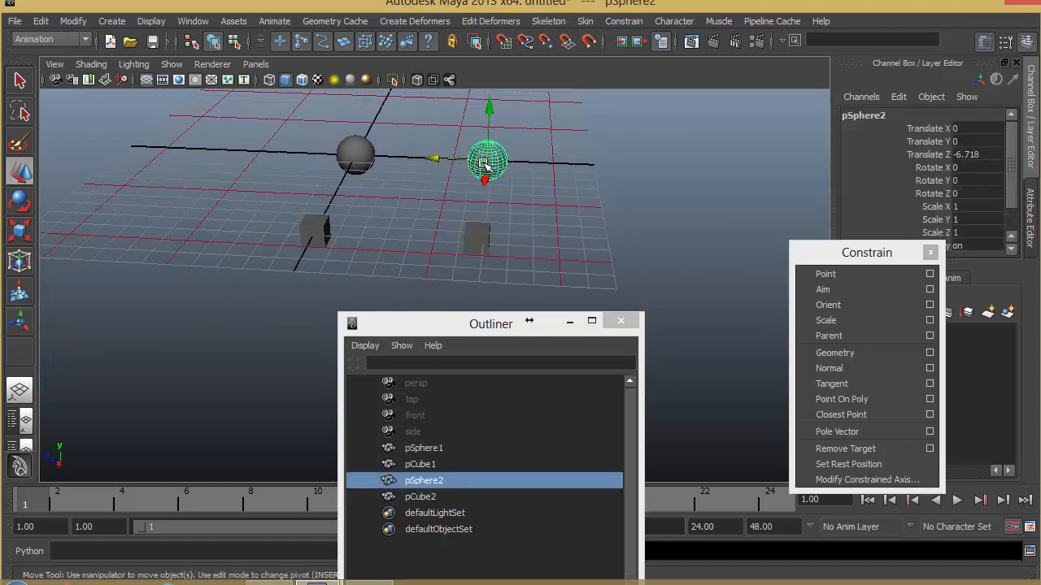
shift+click(478, 234)
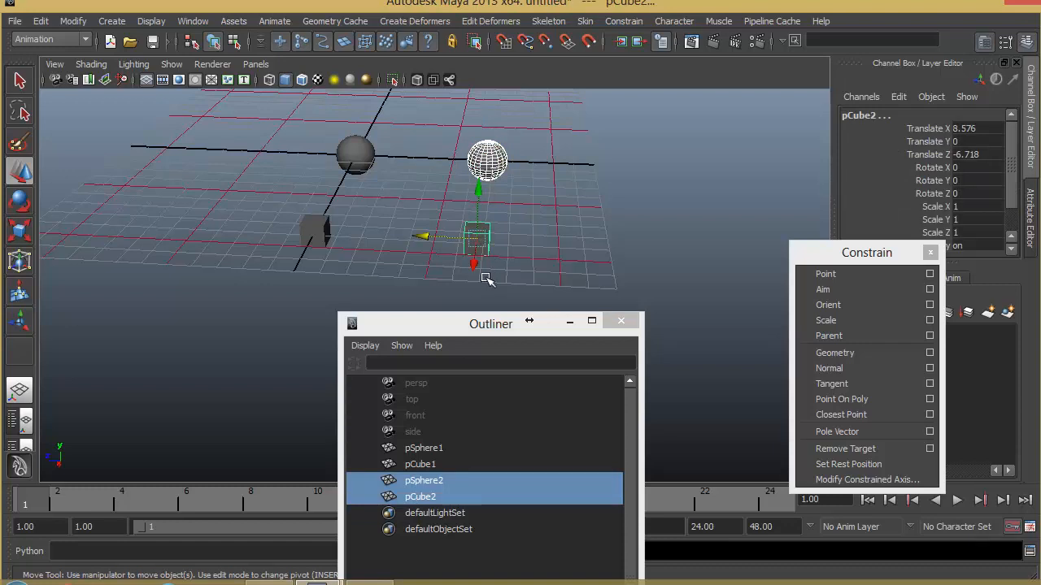
click(856, 338)
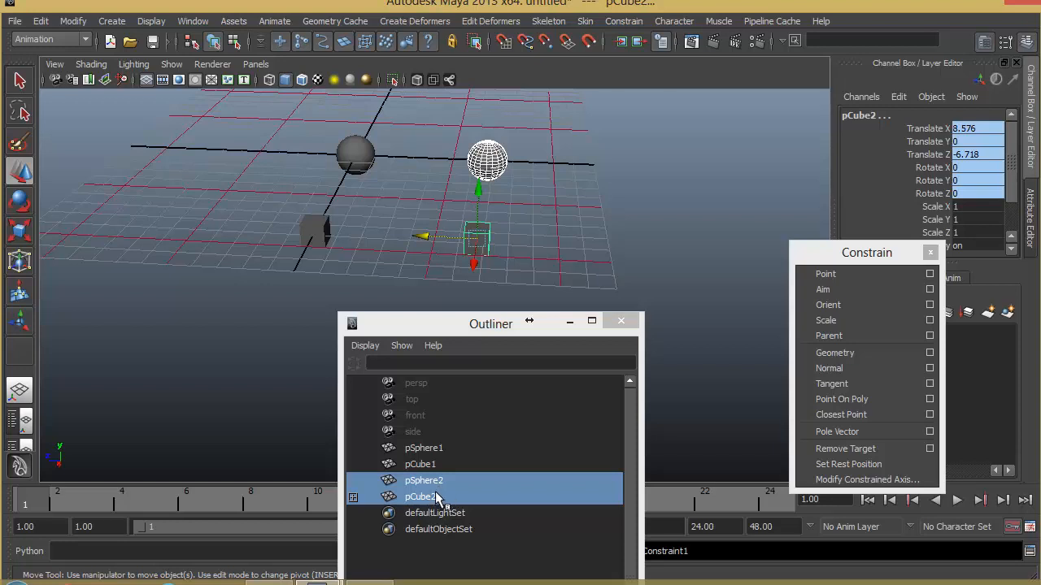
click(384, 268)
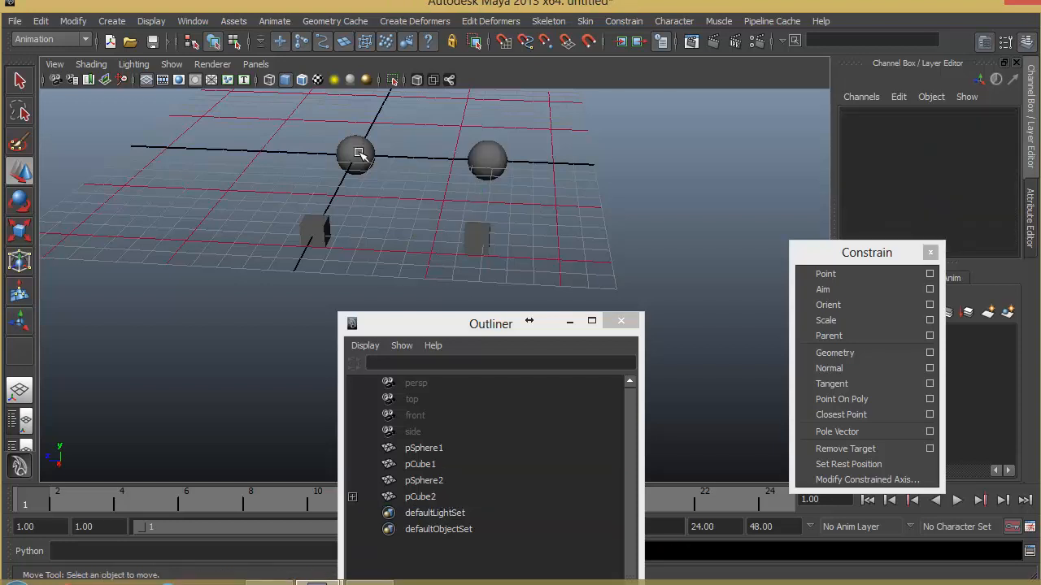
Parent the original cube directly under the original sphere with the Edit Parent command
click(322, 235)
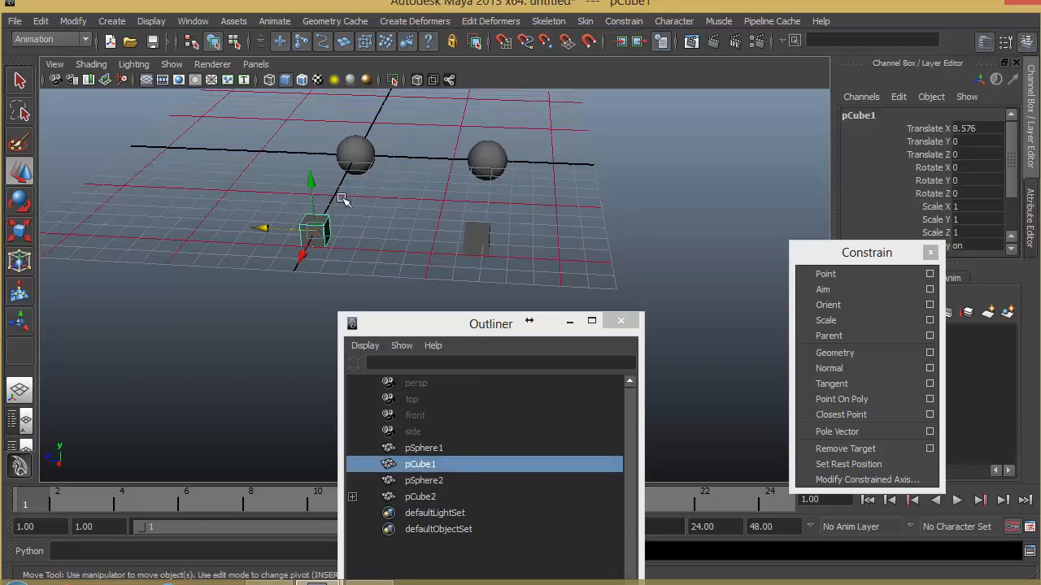
shift+click(355, 161)
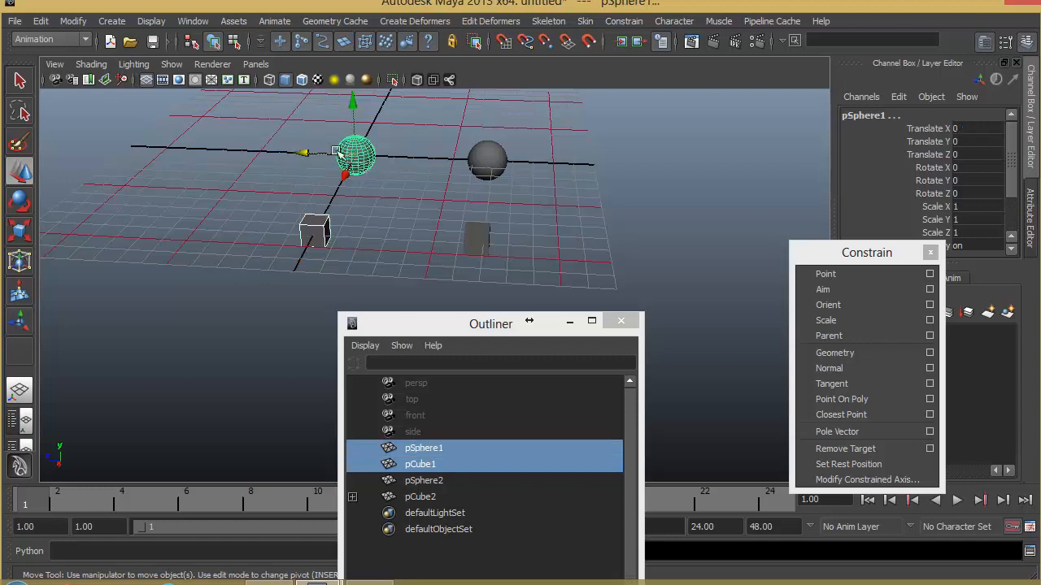
click(41, 21)
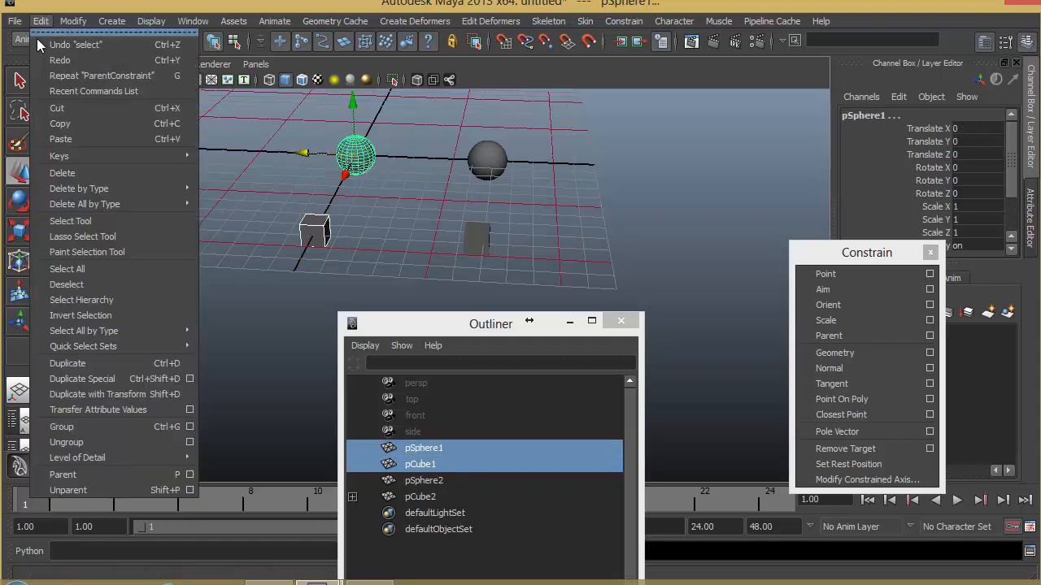
click(63, 475)
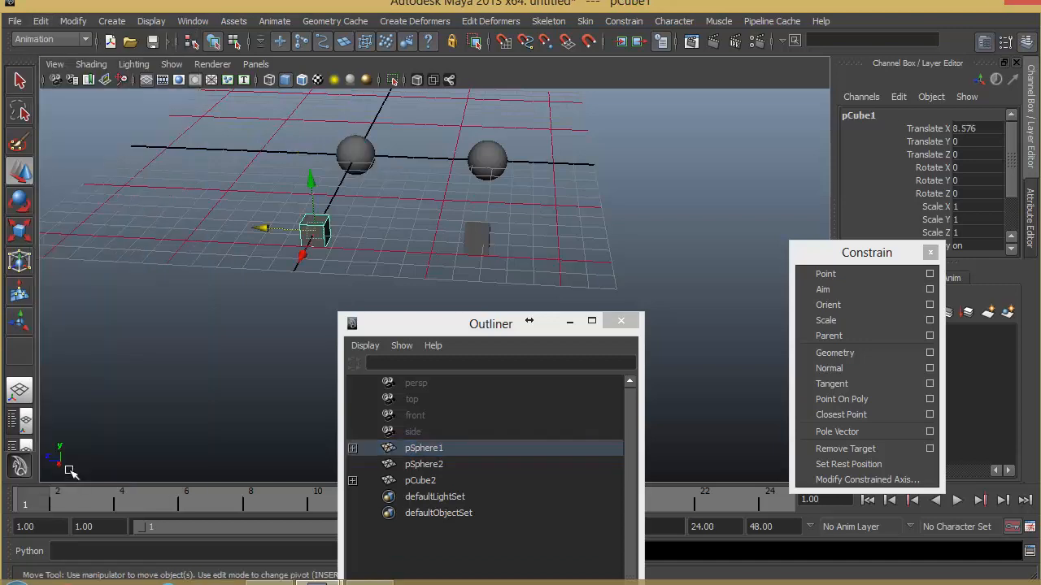
Expand pSphere1 and pCube2 in the Outliner to compare the parented hierarchy with the parent constraint node
click(352, 448)
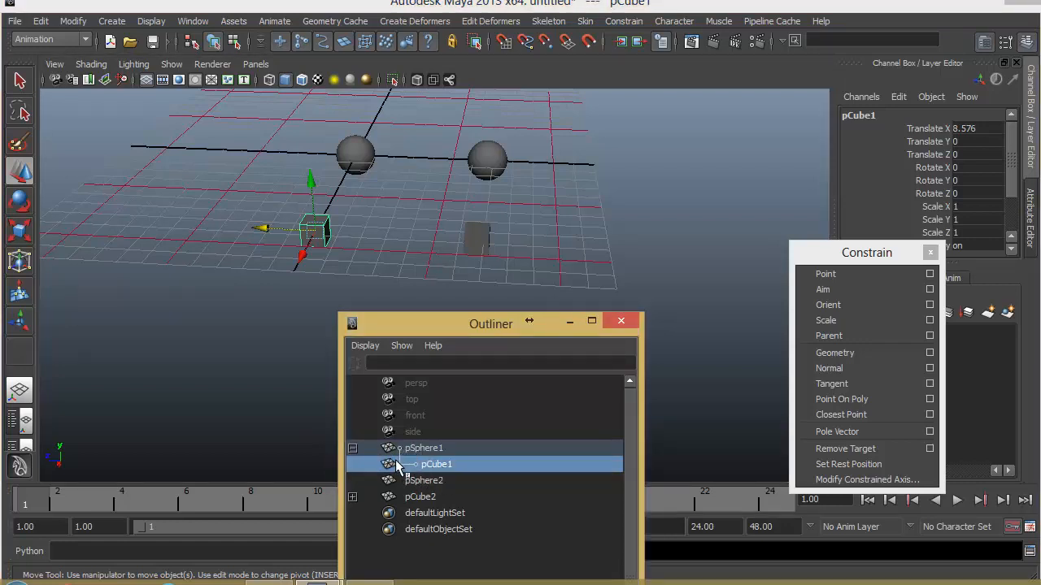
click(352, 496)
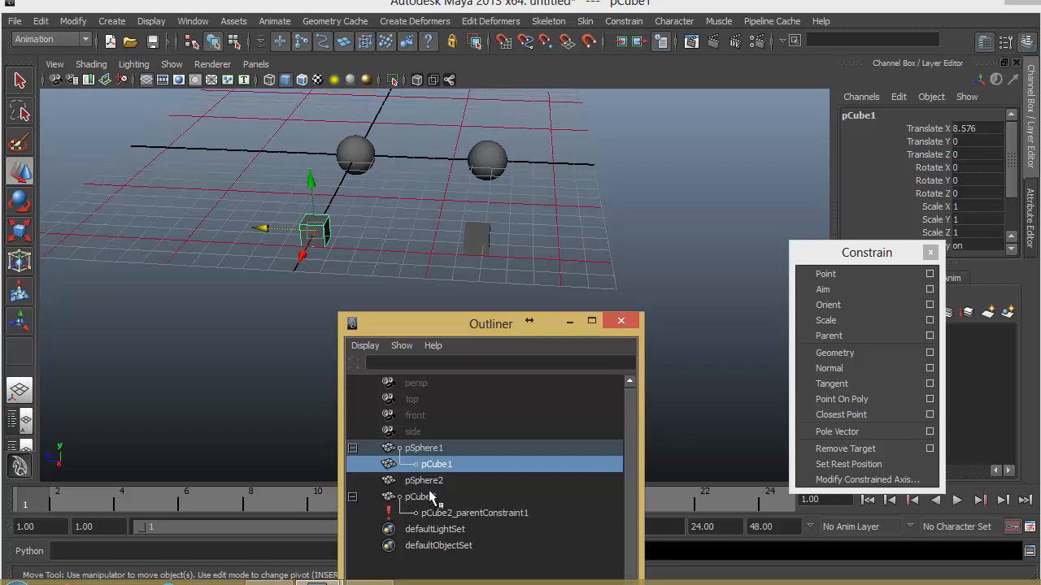
click(424, 481)
click(422, 497)
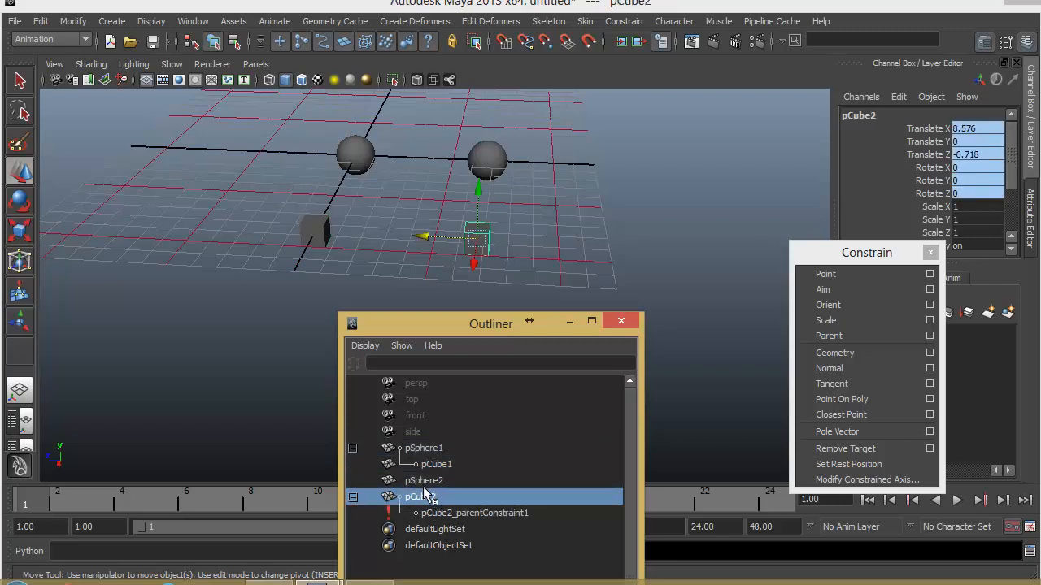
click(479, 515)
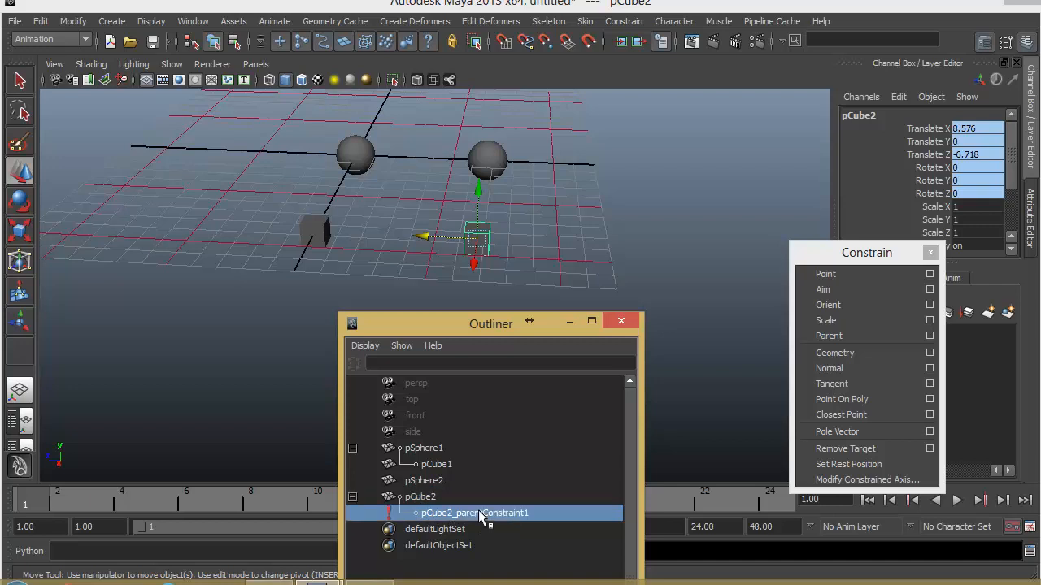
drag(465, 328, 324, 306)
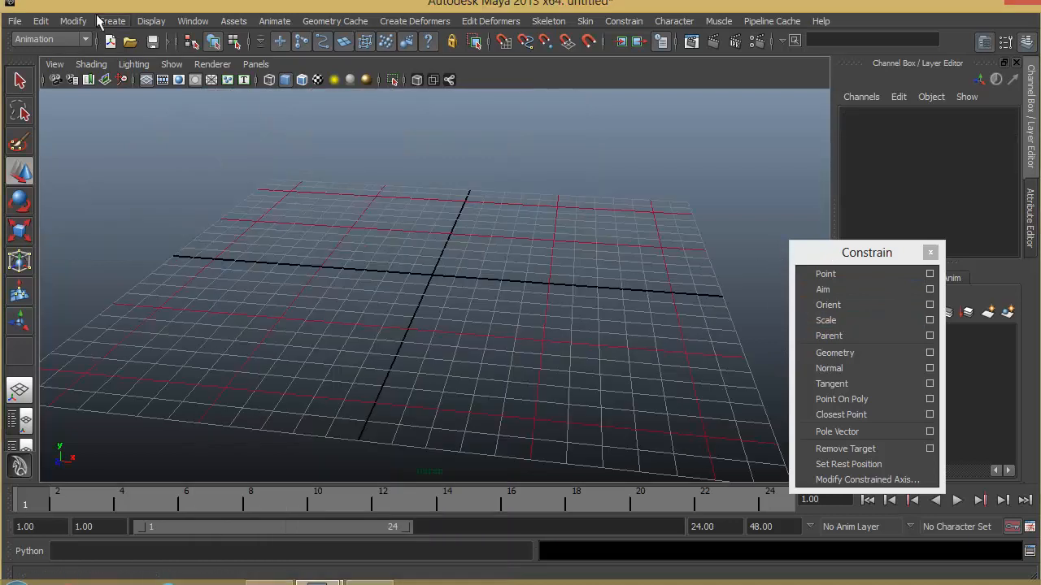
Create a polygon cube and a polygon torus at the origin of the empty scene
click(111, 22)
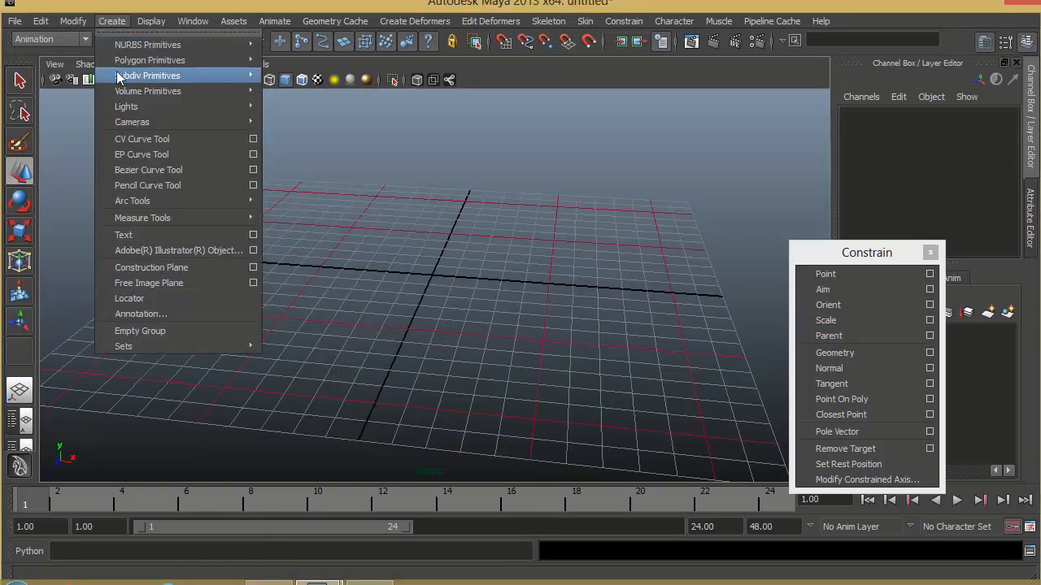
mouse_move(228, 60)
click(302, 86)
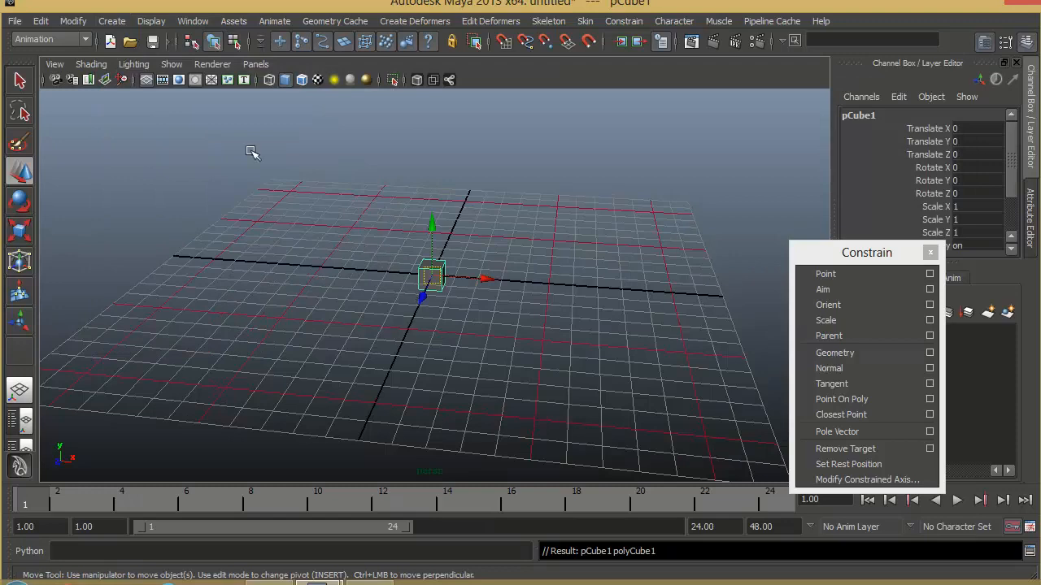
click(112, 21)
mouse_move(227, 61)
click(303, 141)
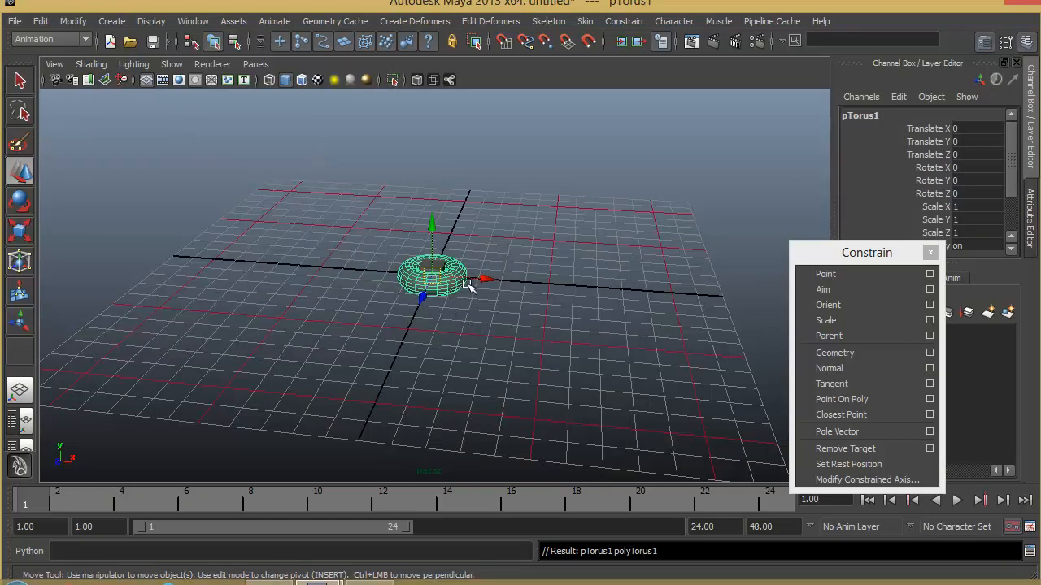
Move the torus along X away from the cube to about 6.485
drag(485, 279, 626, 299)
alt+middle_drag(626, 300, 584, 272)
alt+right_drag(584, 273, 610, 279)
alt+drag(610, 279, 643, 309)
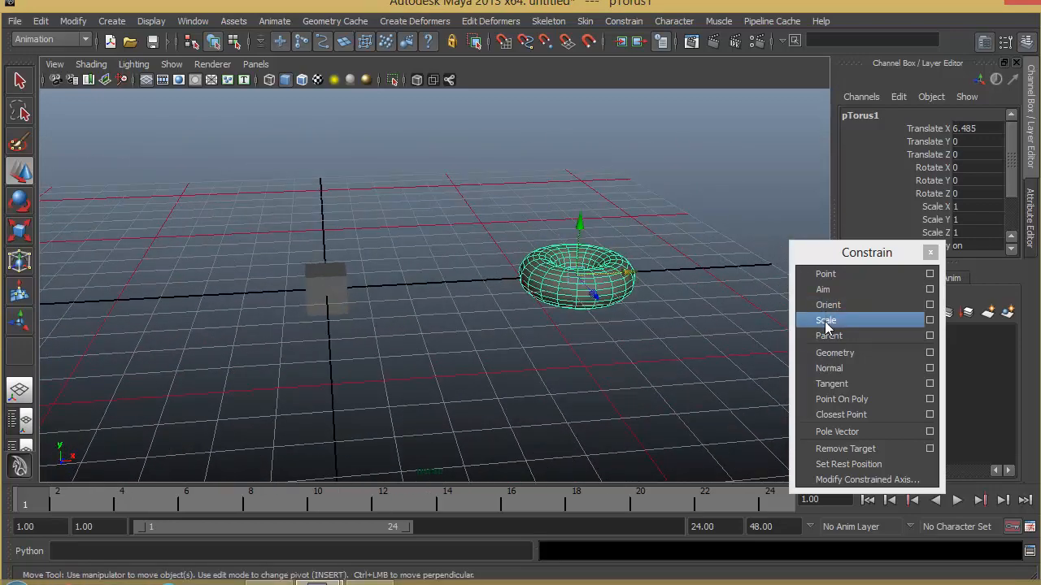
Scale-constrain the torus to the cube, and clear the selection
click(341, 303)
shift+click(609, 281)
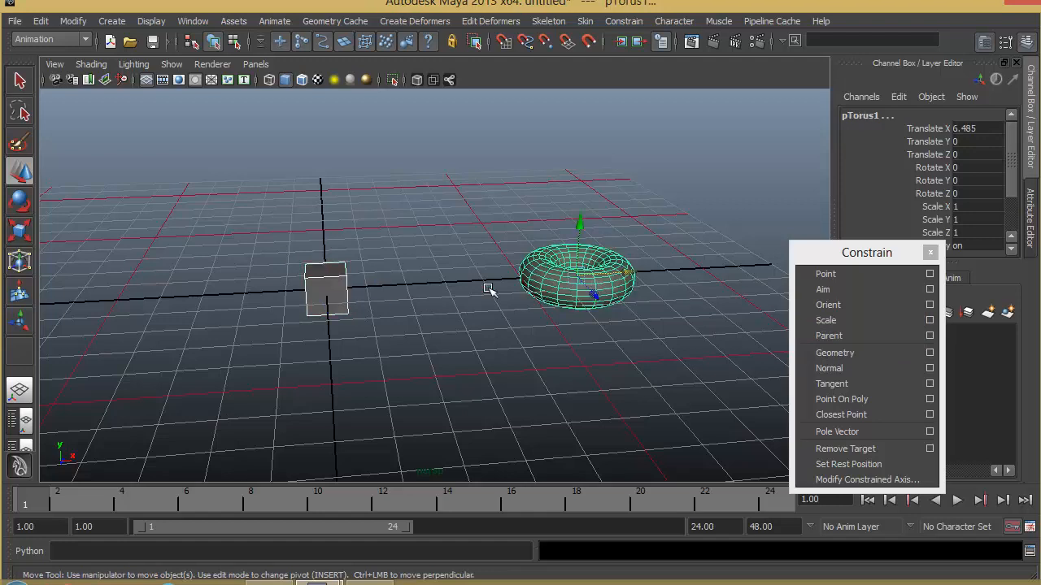
click(825, 320)
click(704, 307)
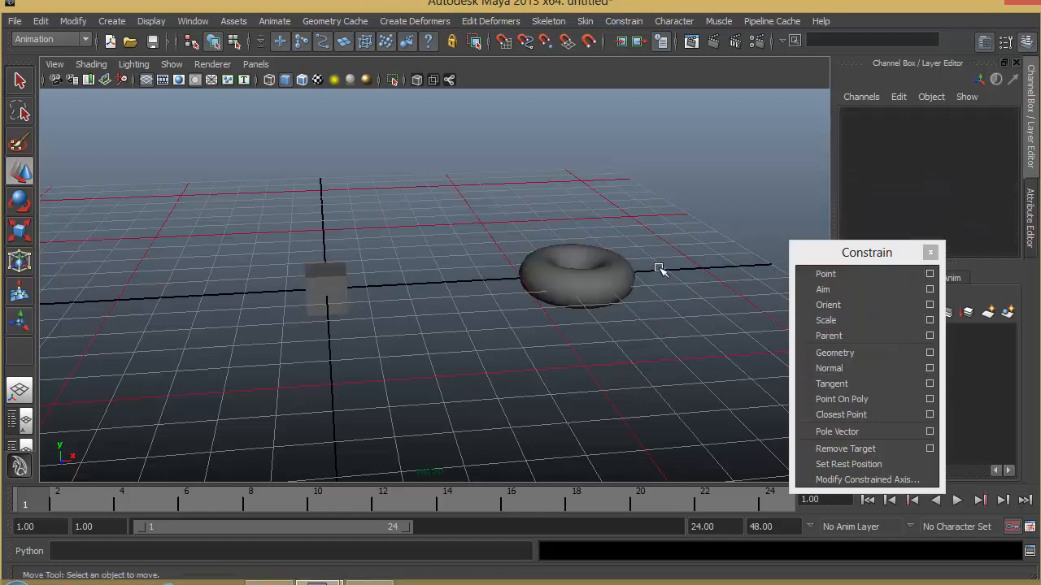
Scale the cube down uniformly to about 0.554 to test the torus's scale constraint
click(553, 281)
click(296, 290)
click(324, 289)
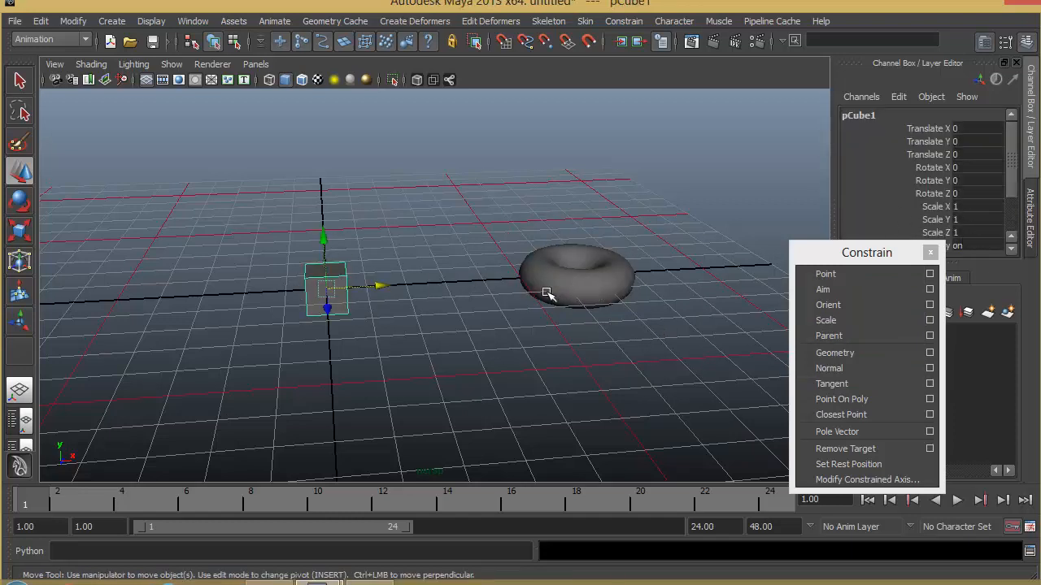
key(e)
key(r)
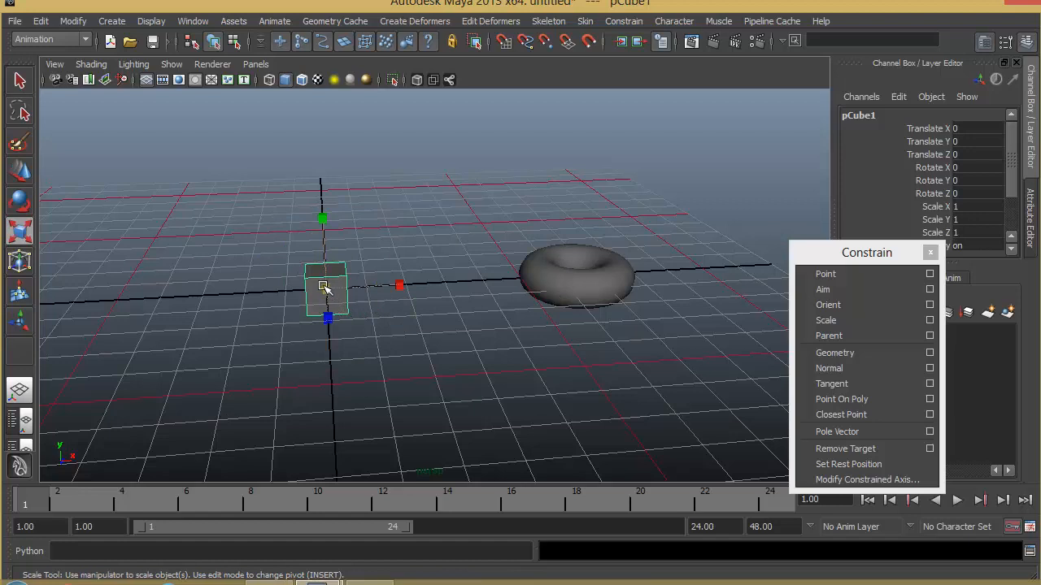
drag(323, 287, 306, 305)
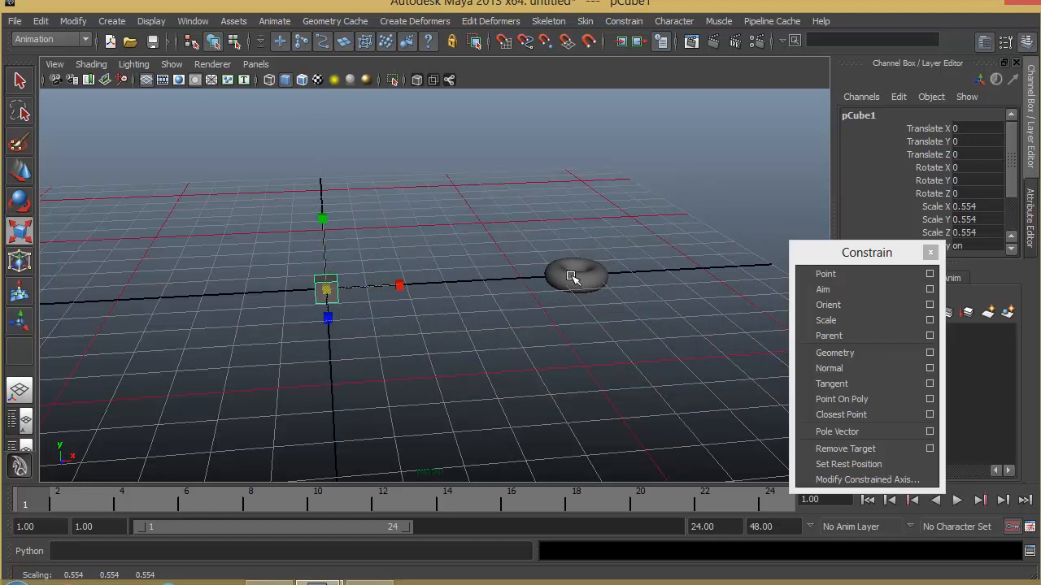
Try rotating and moving the cube to test the torus's scale constraint, undoing each transform
key(e)
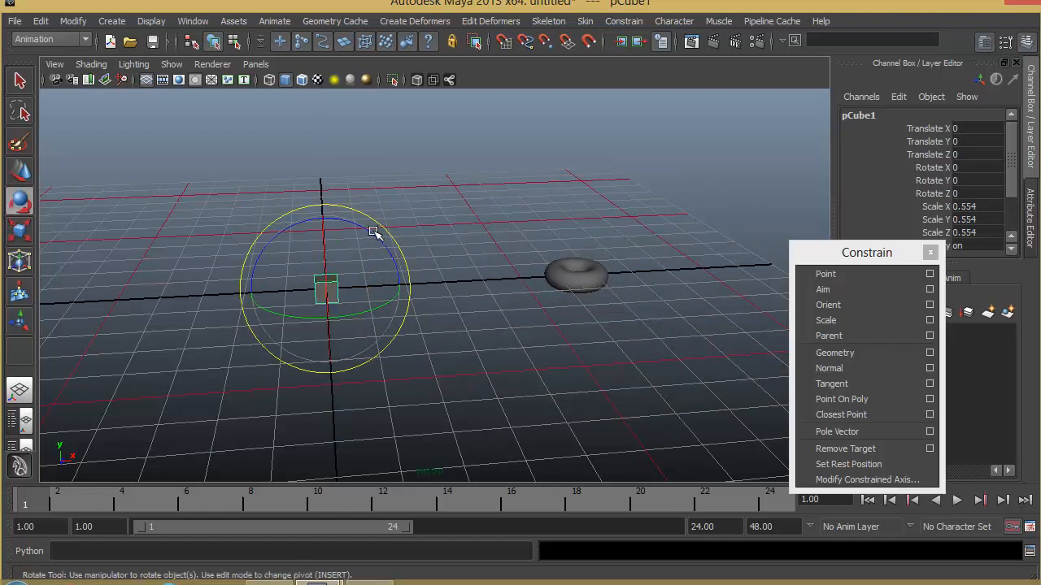
drag(374, 231, 356, 373)
key(ctrl+z)
key(w)
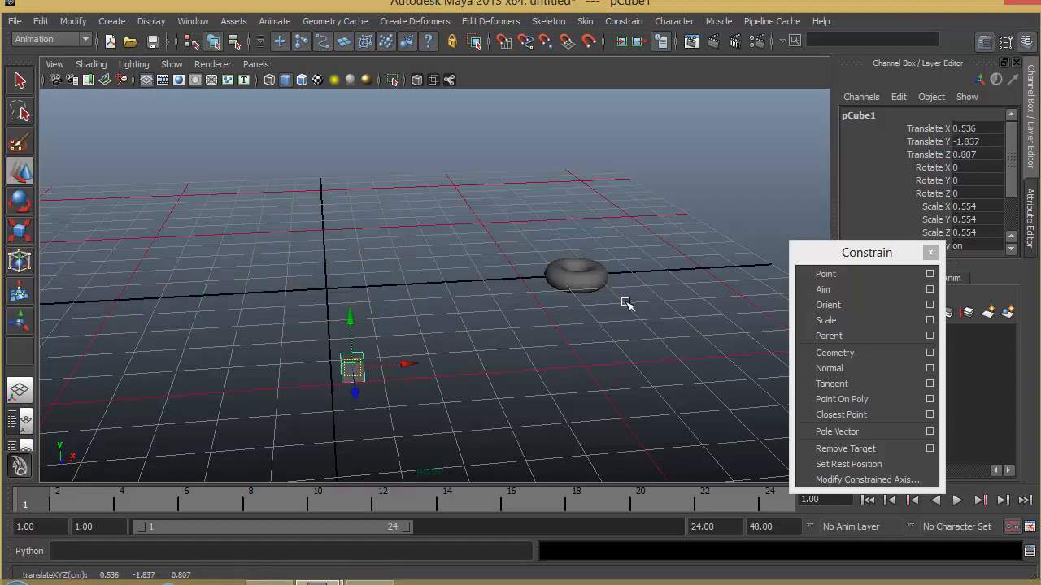
key(ctrl+z)
key(e)
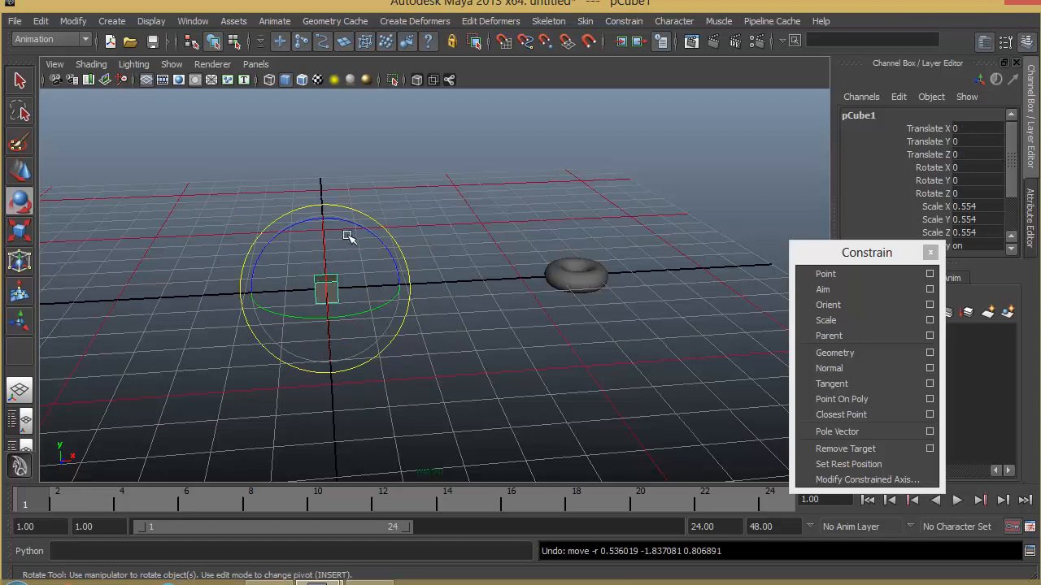
drag(351, 230, 333, 280)
key(ctrl+z)
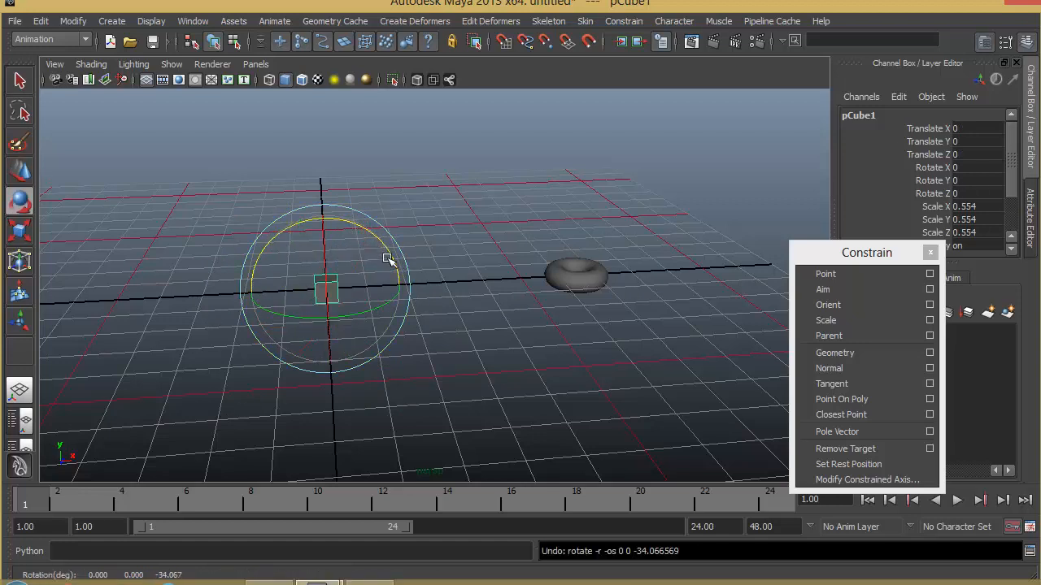
Scale the cube up uniformly to about 2.15 to test the torus's scale constraint, and undo it
key(w)
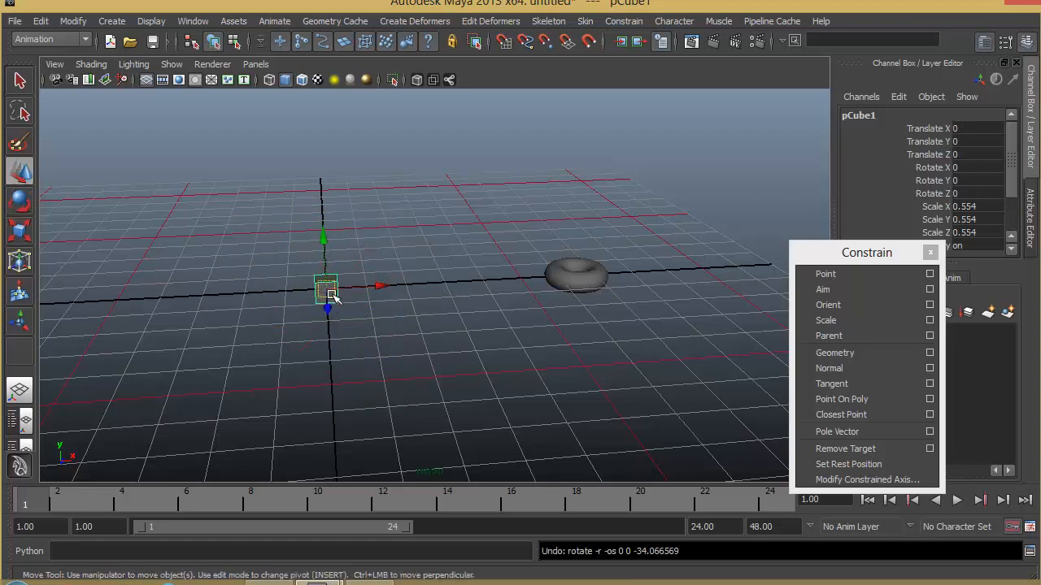
key(r)
drag(332, 295, 373, 270)
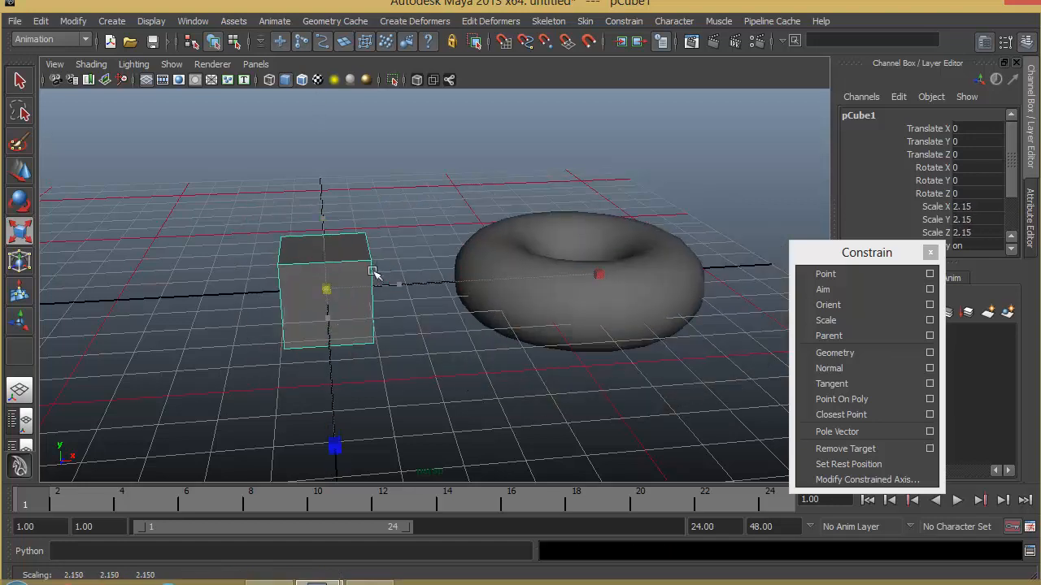
key(ctrl+z)
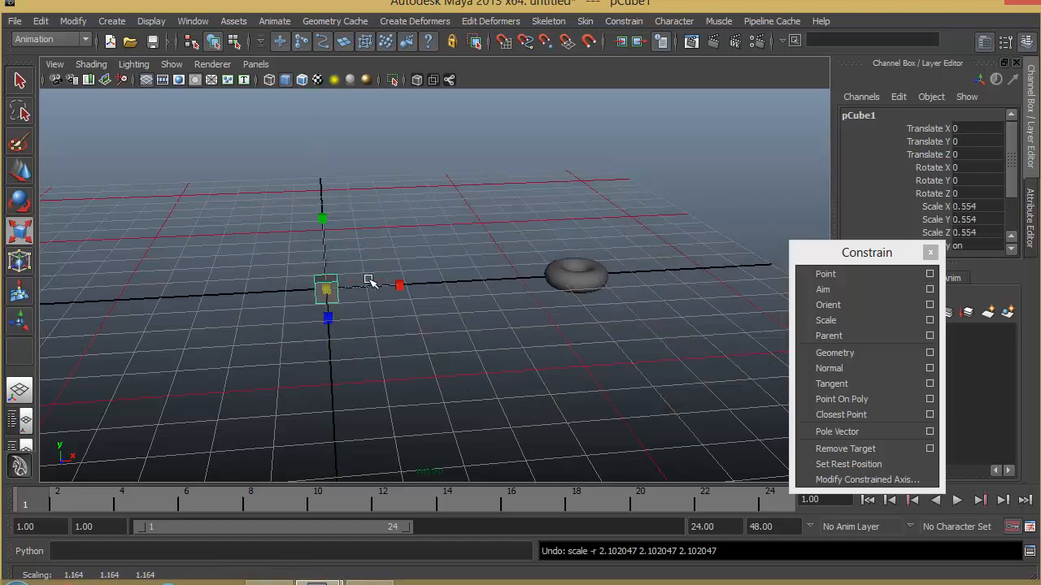
drag(288, 225, 655, 386)
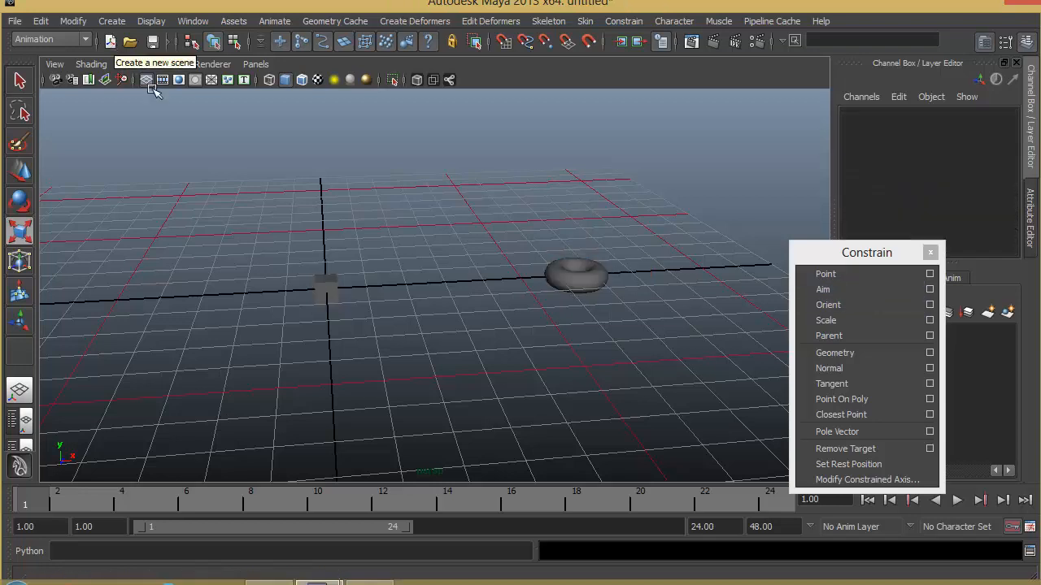
Start a new empty scene and create a polygon cone and a polygon cube at the origin
click(112, 41)
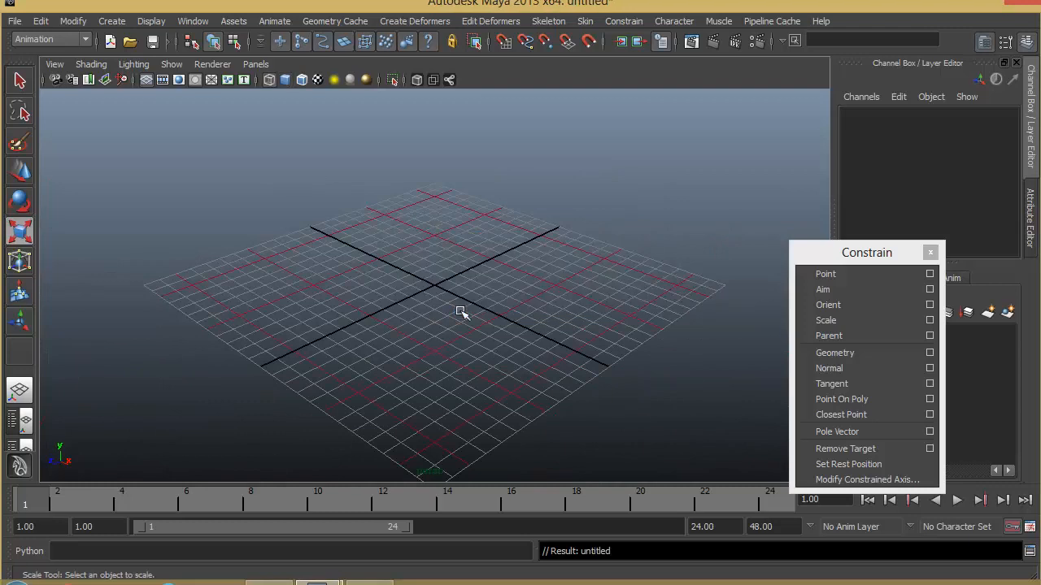
click(112, 22)
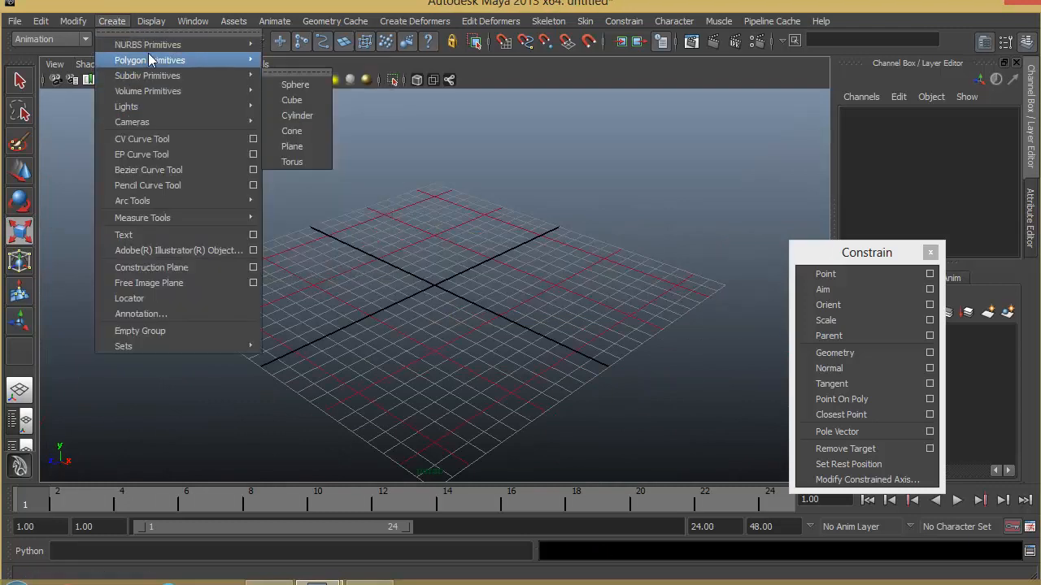
mouse_move(171, 47)
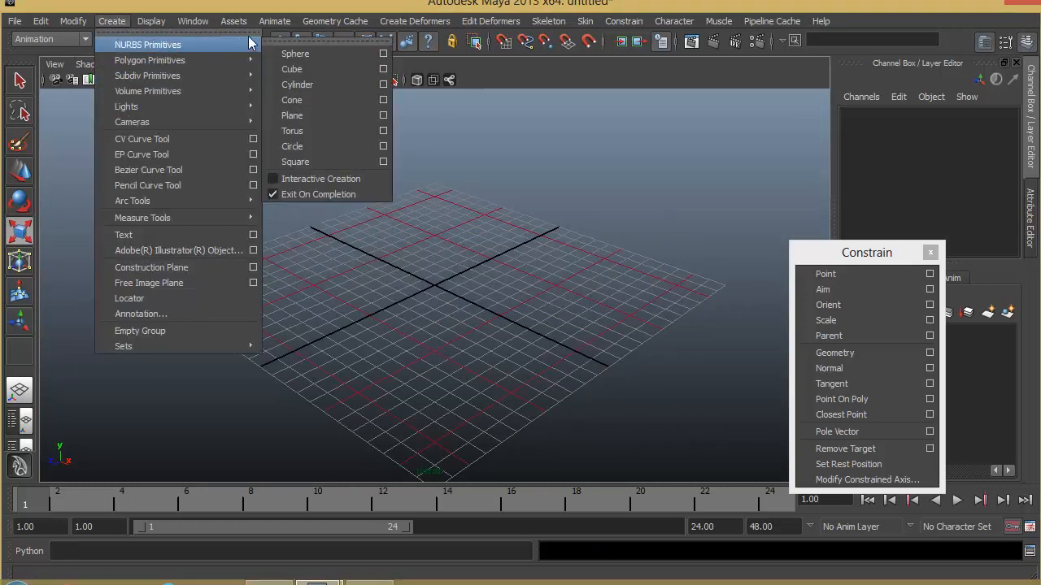
mouse_move(210, 60)
click(313, 53)
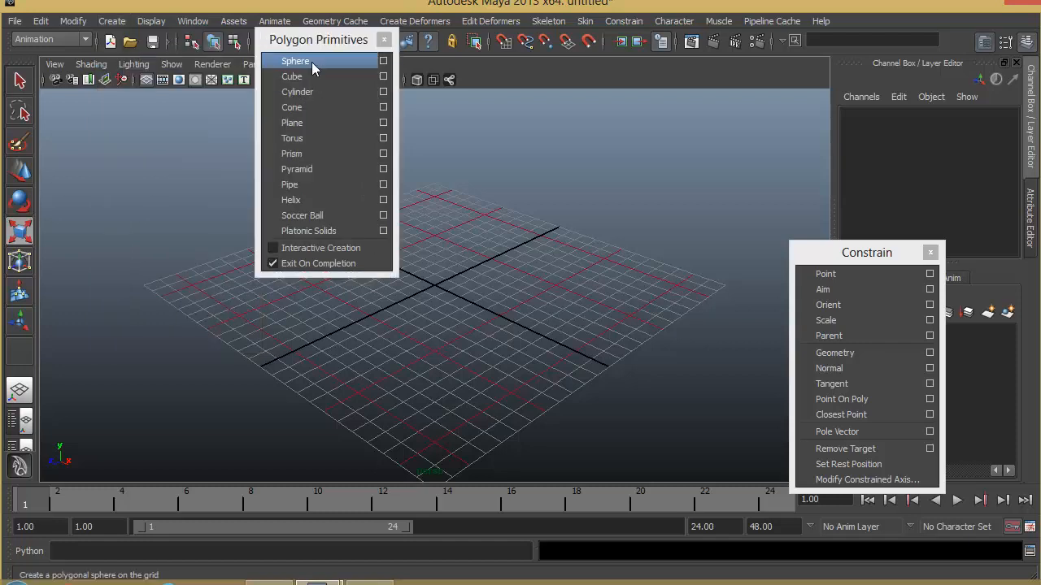
click(312, 106)
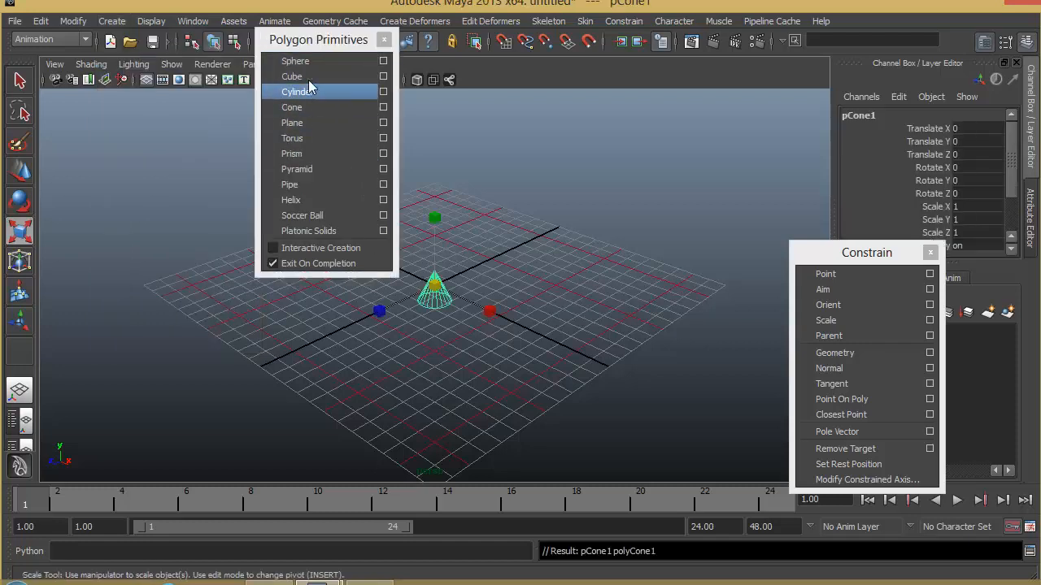
click(314, 79)
alt+drag(452, 309, 529, 285)
click(385, 40)
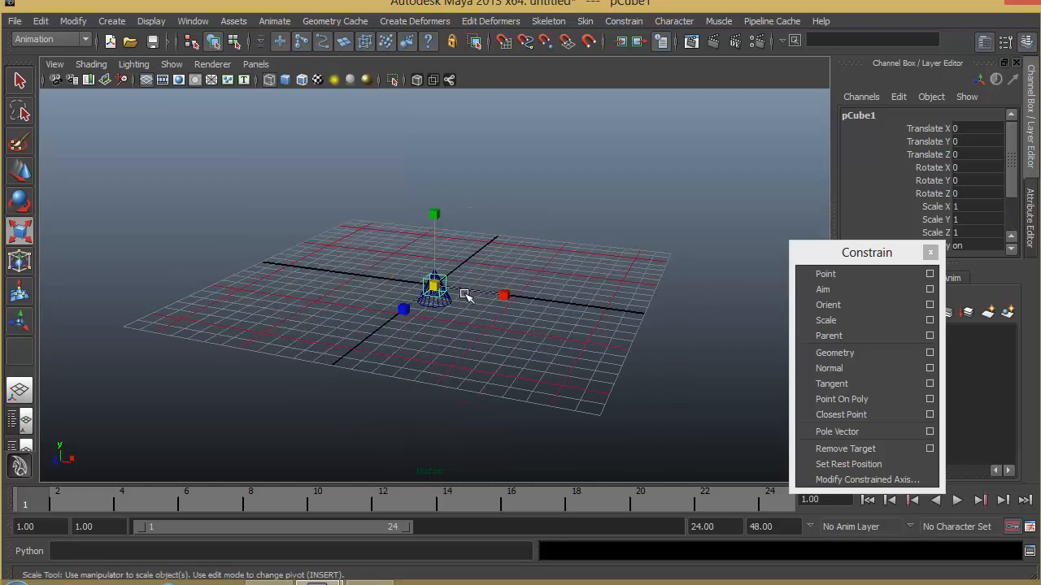
Move the cube along X away from the cone to about 12.12
key(w)
click(492, 294)
drag(595, 309, 694, 328)
alt+middle_drag(469, 282, 432, 256)
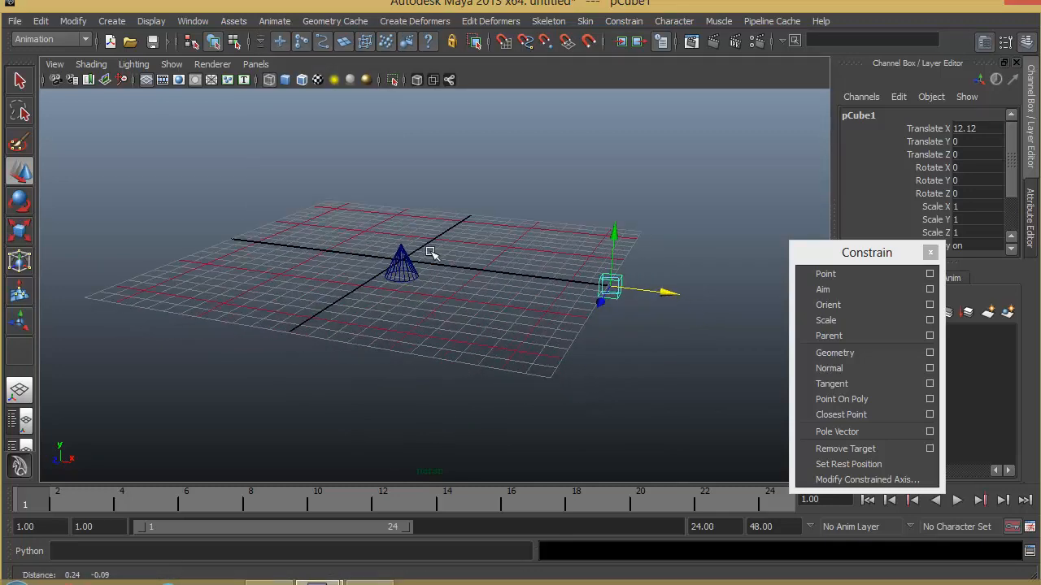
Extrude the cone's base face and scale the extruded face inward
alt+right_drag(432, 255, 623, 279)
alt+middle_drag(623, 279, 500, 286)
alt+drag(500, 289, 395, 269)
click(247, 261)
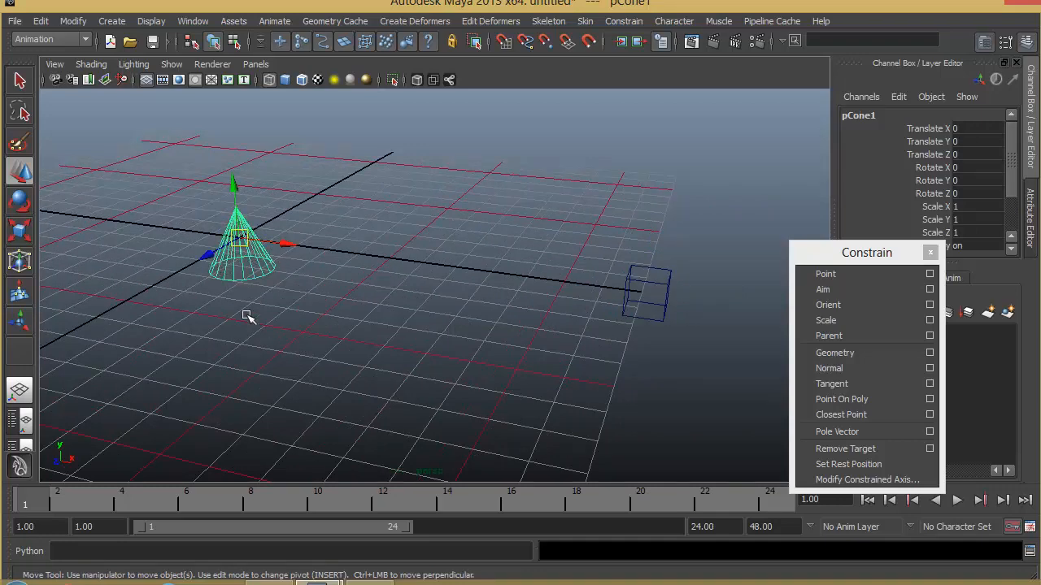
alt+drag(247, 317, 253, 277)
right_drag(260, 251, 483, 306)
alt+middle_drag(295, 283, 449, 311)
alt+drag(450, 310, 450, 270)
click(373, 279)
shift+right_drag(557, 242, 558, 279)
click(429, 259)
key(ctrl+z)
drag(371, 280, 346, 277)
Extrude the inset base face straight down to form the cylindrical shaft of an arrow
key(g)
drag(371, 330, 374, 520)
alt+drag(404, 213, 407, 268)
Raise the arrow-shaped cone above the grid and scale it down uniformly to about 0.443
right_drag(406, 268, 476, 249)
key(w)
drag(386, 163, 386, 1)
alt+middle_drag(387, 122, 422, 275)
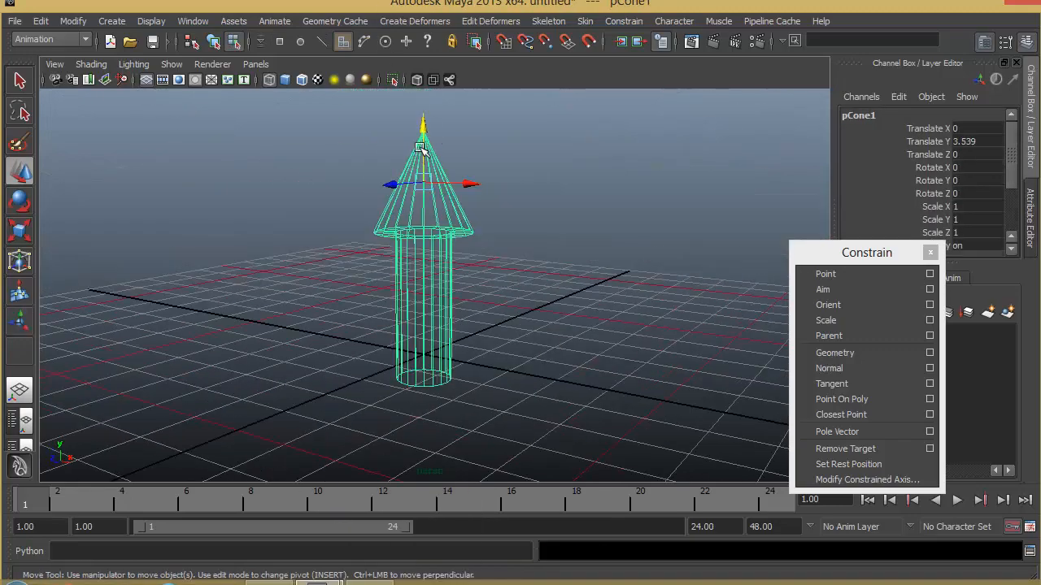
drag(423, 142, 422, 109)
alt+drag(463, 260, 468, 220)
key(r)
drag(424, 154, 378, 234)
Move the arrow's pivot to the bottom of its shaft and seat the arrow on the grid at about Translate Y 1.786
key(w)
drag(423, 102, 426, 358)
key(Insert)
key(space)
scroll(344, 256, up, 5)
key(Insert)
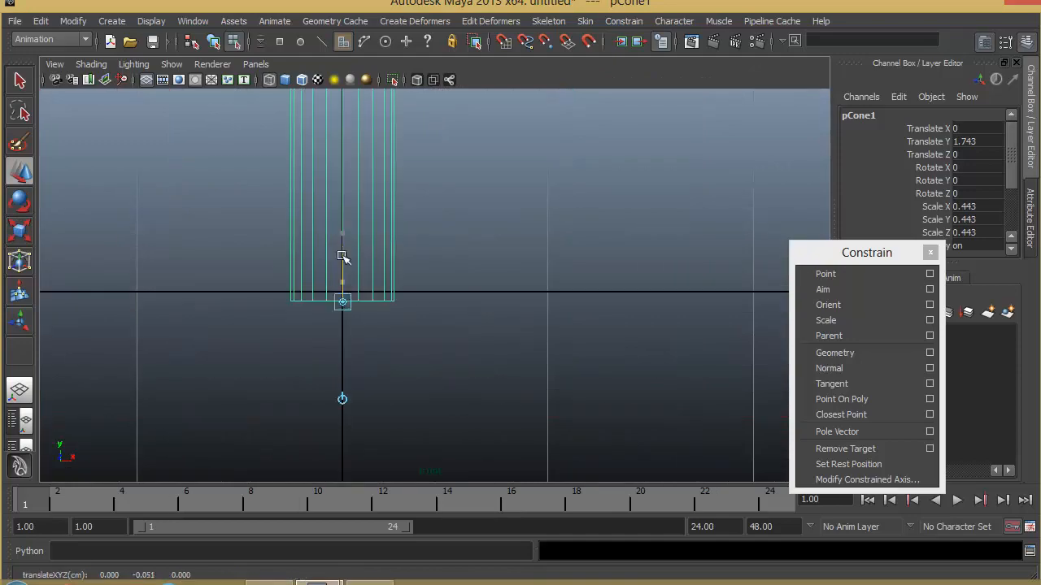
drag(344, 255, 341, 244)
key(space)
key(space)
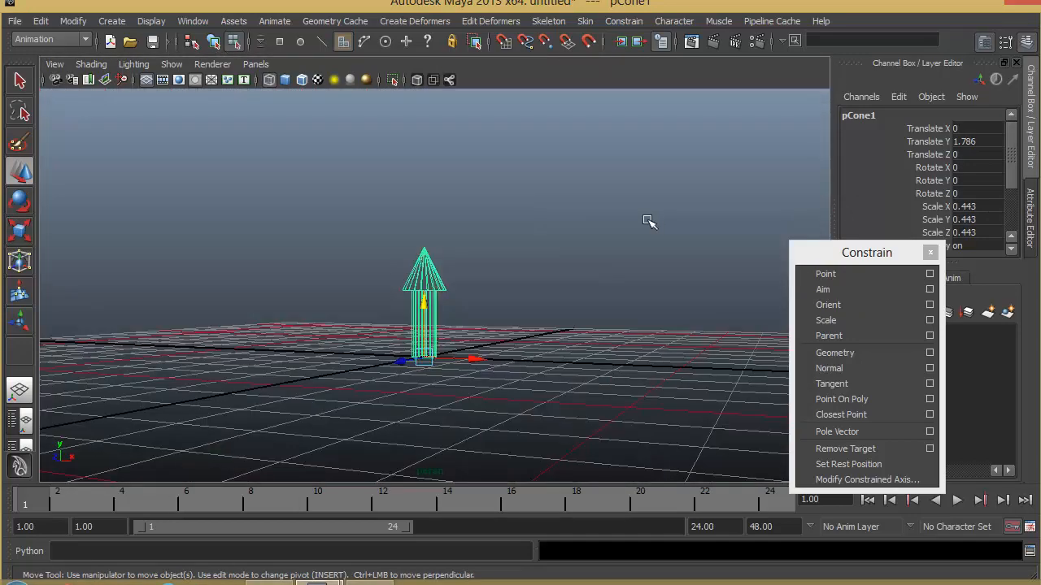
Display the arrow's local rotation axes and switch the view to shaded display
alt+middle_drag(648, 221, 455, 221)
alt+drag(456, 220, 390, 325)
alt+middle_drag(390, 326, 397, 345)
alt+drag(397, 346, 418, 353)
alt+middle_drag(418, 353, 418, 317)
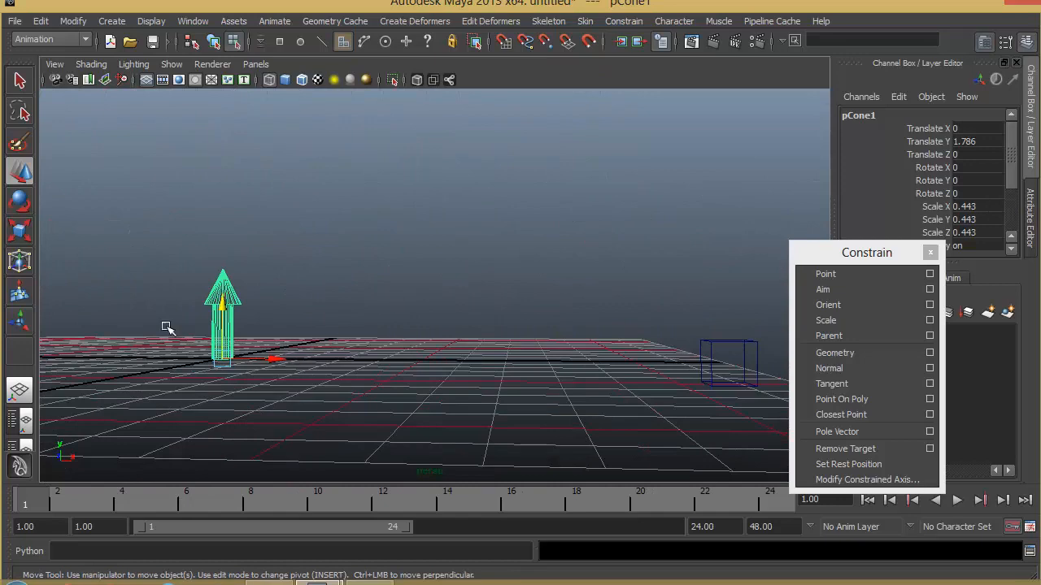
mouse_move(297, 310)
alt+mouse_down()
mouse_move(279, 327)
mouse_move(310, 299)
alt+mouse_up()
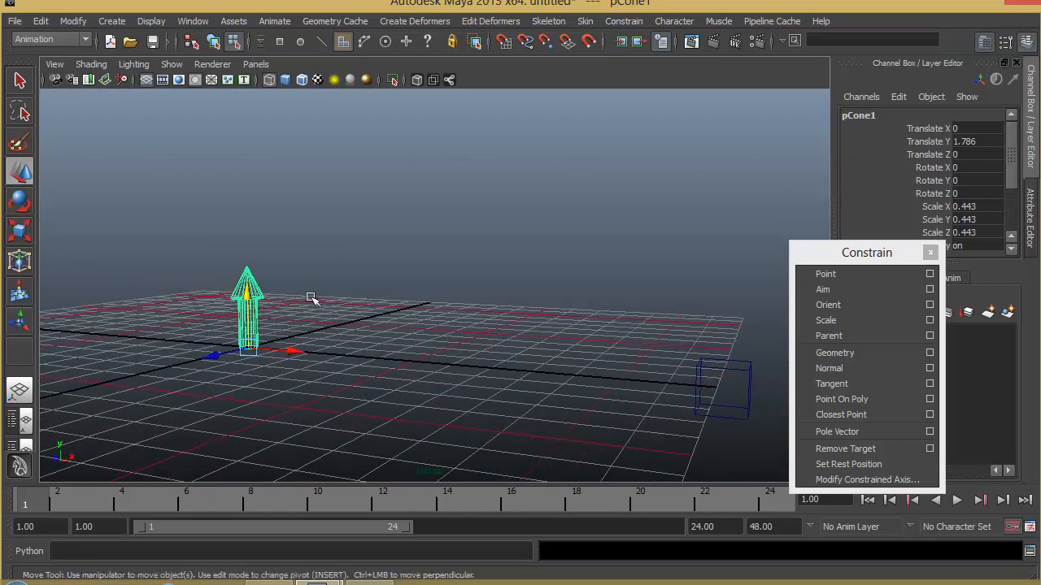
click(150, 20)
mouse_move(166, 161)
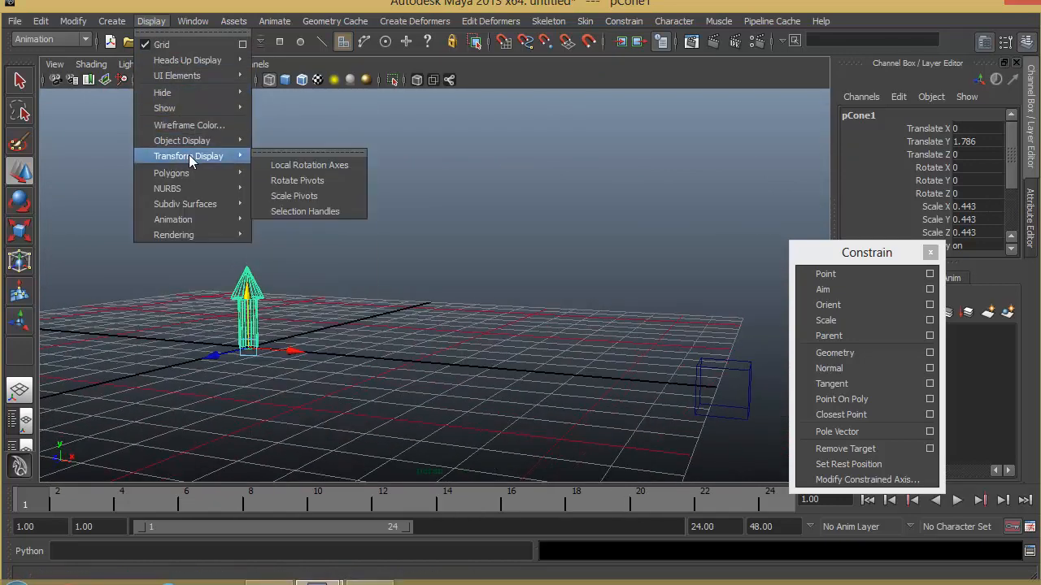
click(331, 166)
click(309, 367)
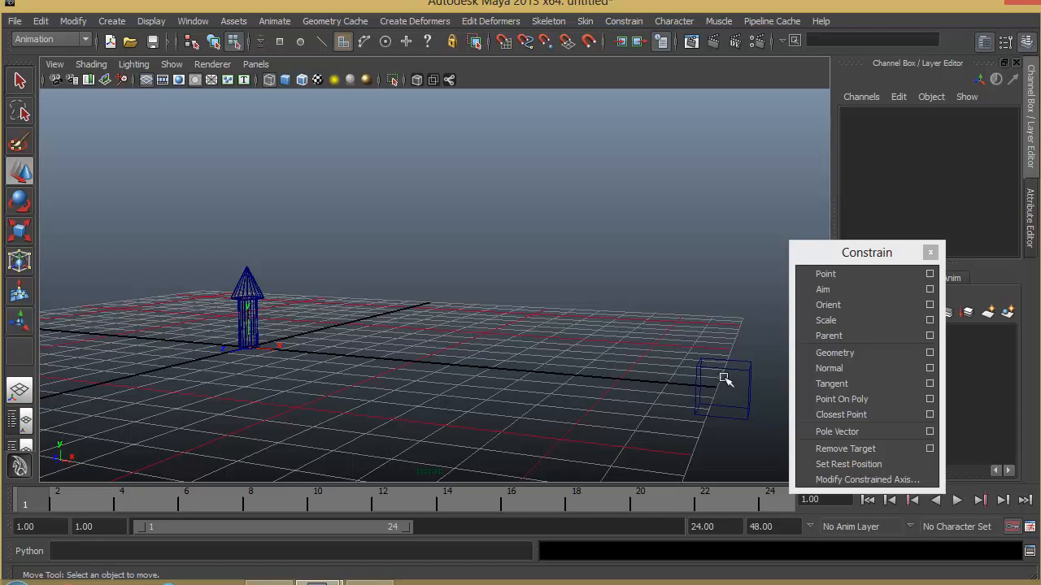
key(5)
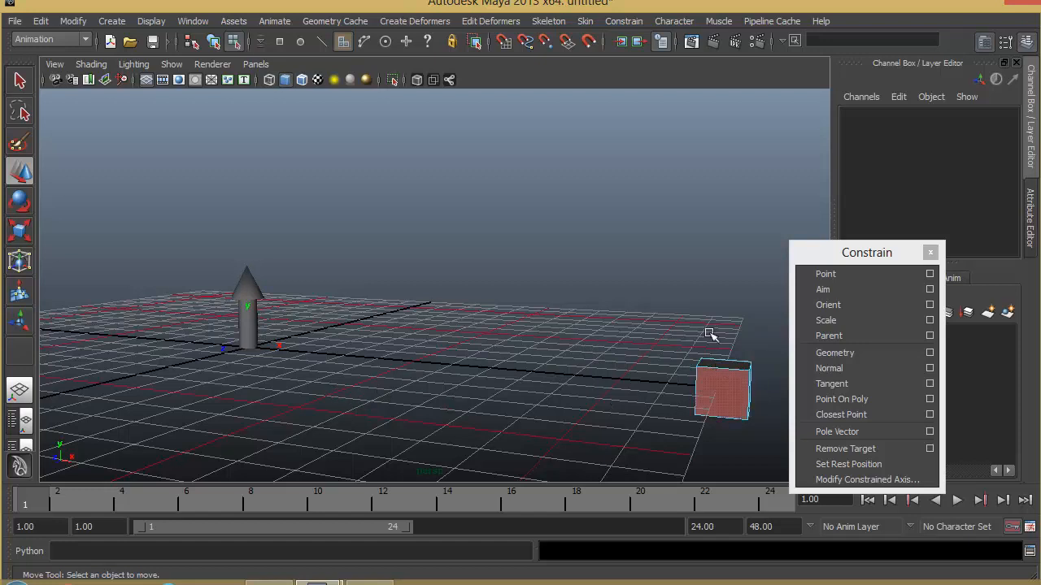
With the cube and then the arrow selected, open the aim constraint options and reset them to defaults
click(719, 368)
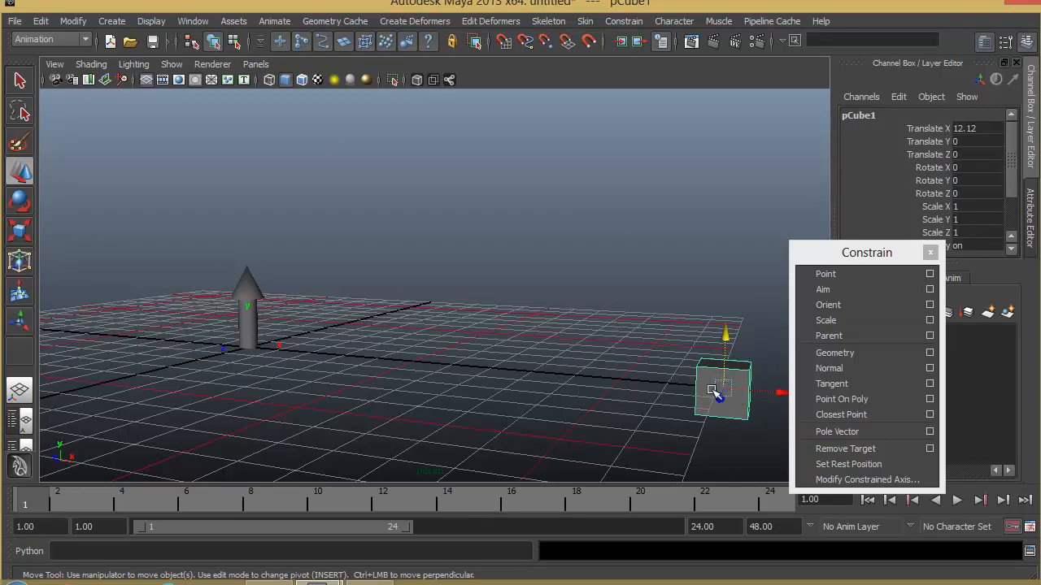
shift+click(245, 296)
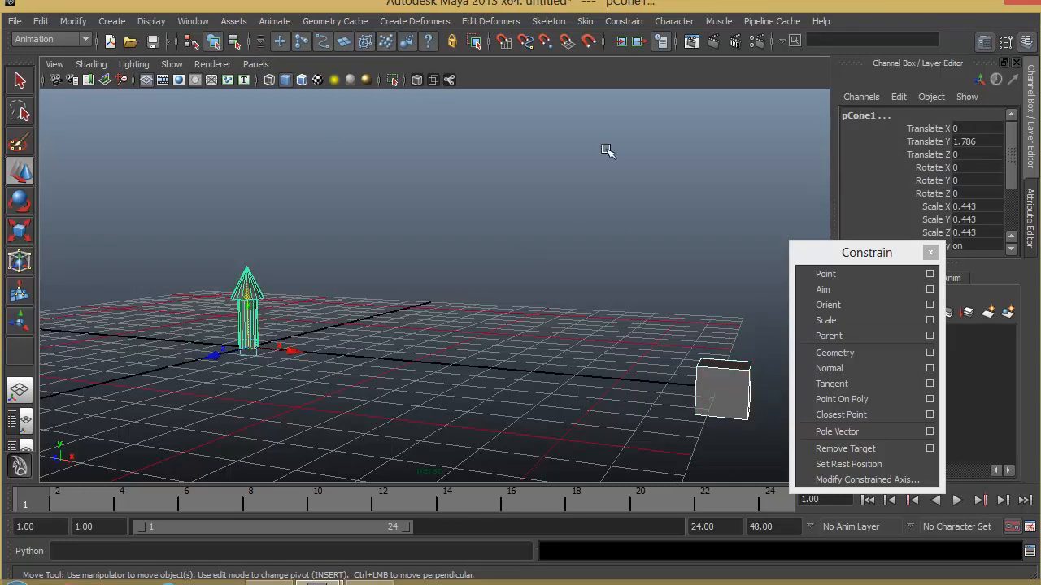
click(623, 21)
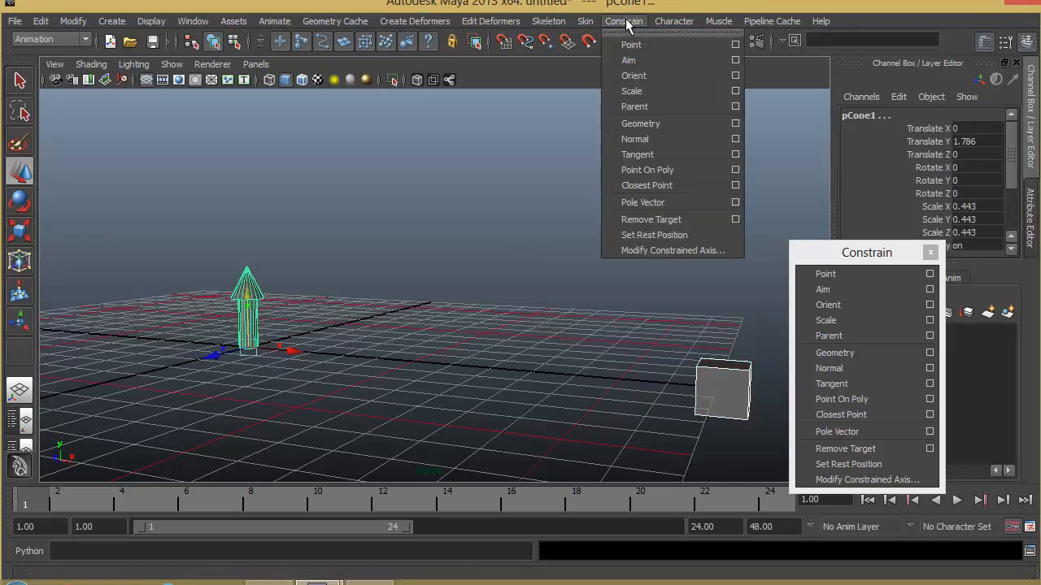
click(736, 61)
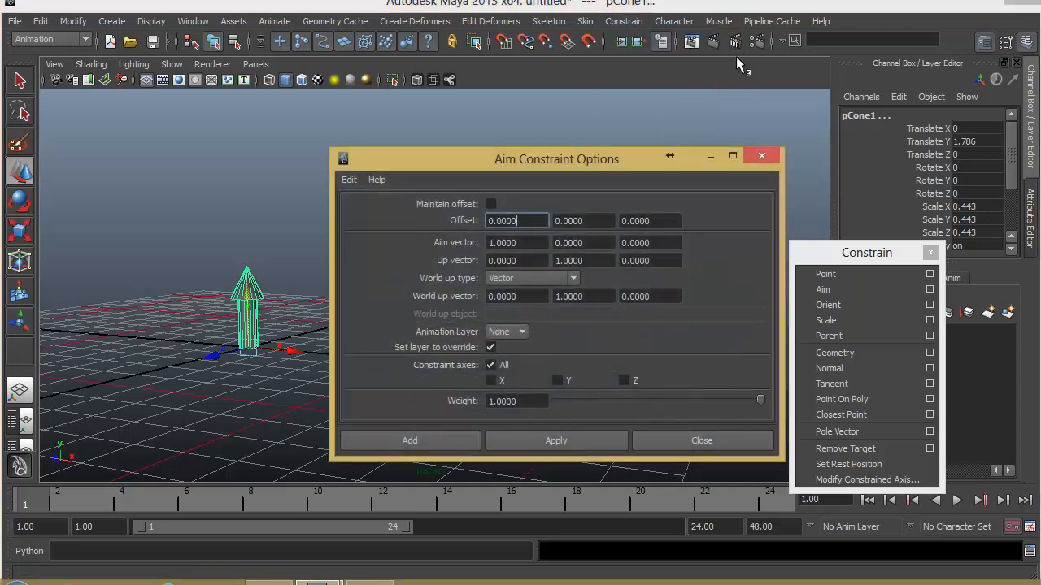
click(350, 185)
click(362, 210)
drag(541, 165, 643, 133)
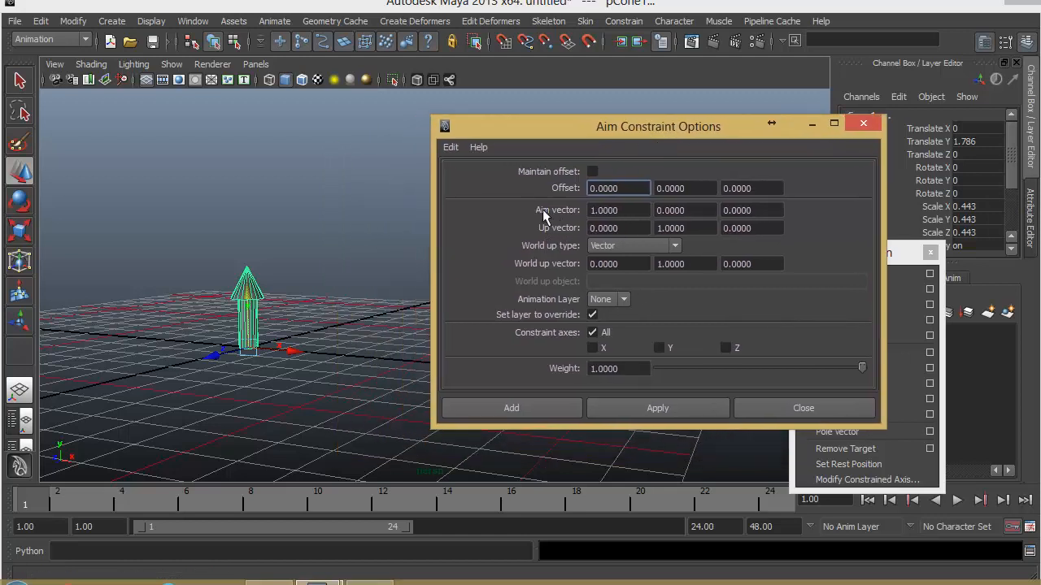
Set the aim vector to 0, 1, 0 so the arrow's Y axis is the aiming axis
click(618, 214)
text(0)
key(Tab)
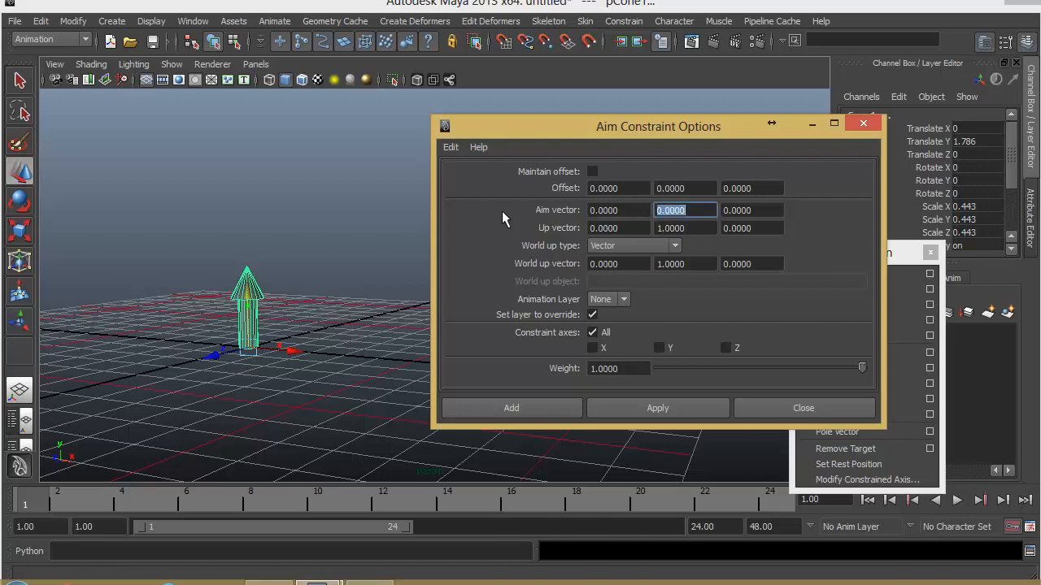
text(1)
key(Tab)
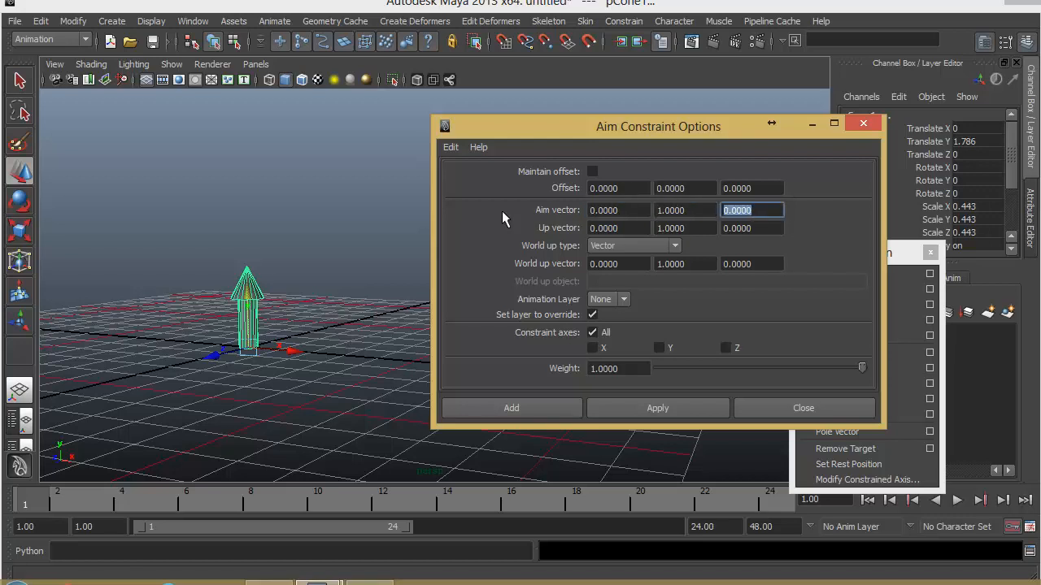
key(Tab)
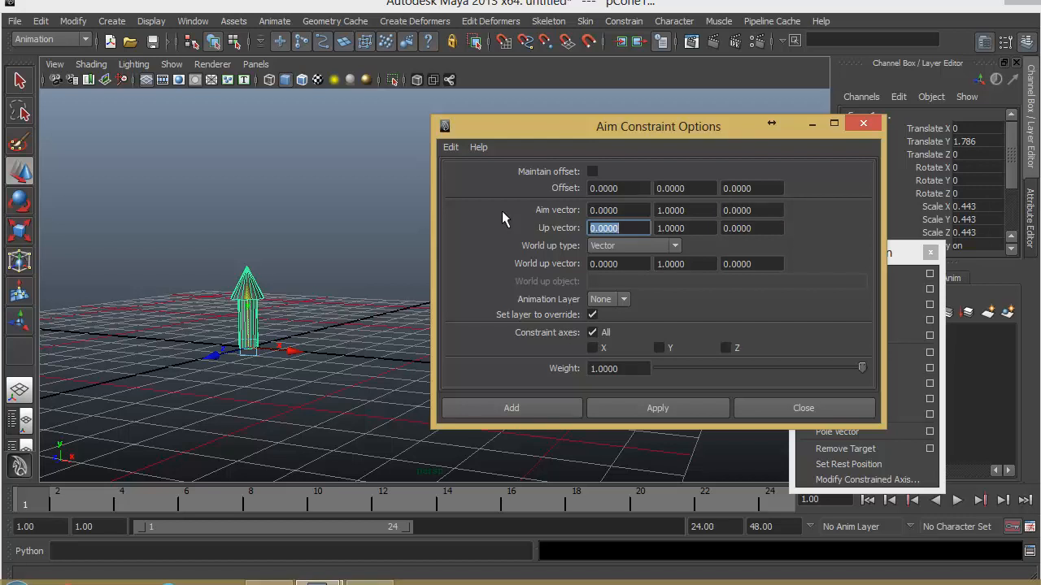
Set the up vector to 1, 0, 0 and add the aim constraint to the arrow
text(1)
key(Tab)
text(0)
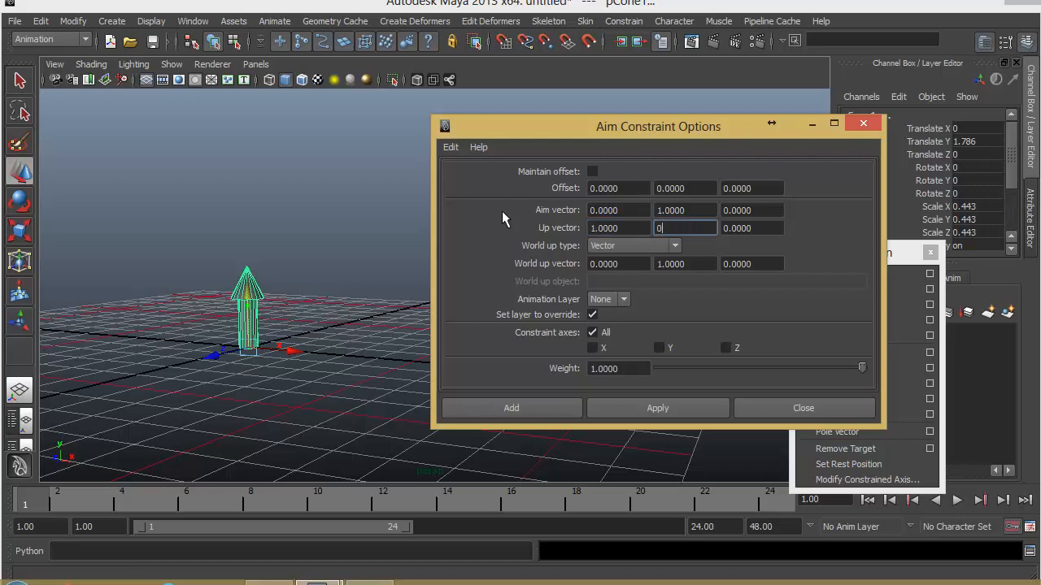
key(Tab)
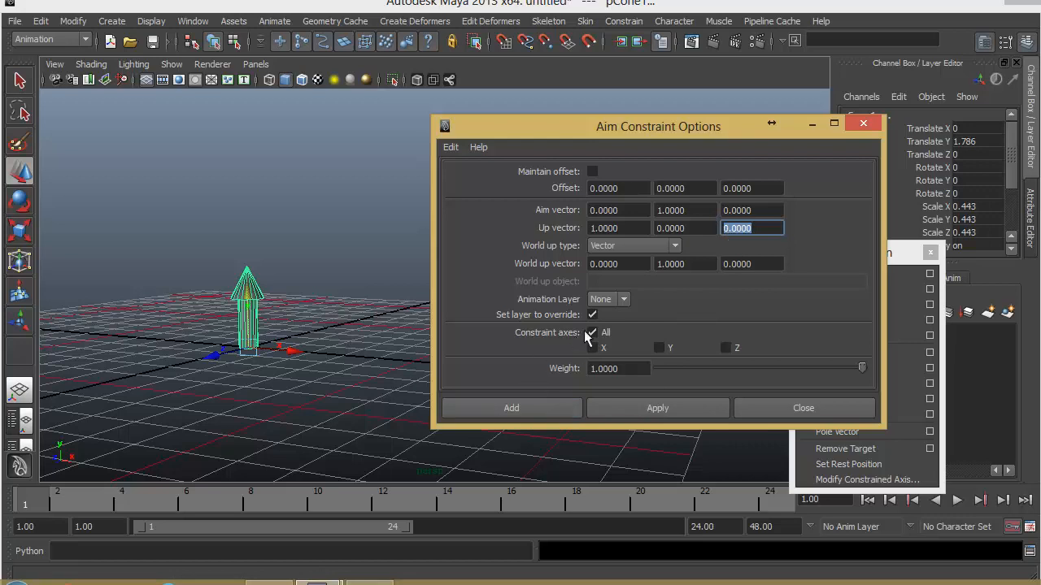
click(534, 409)
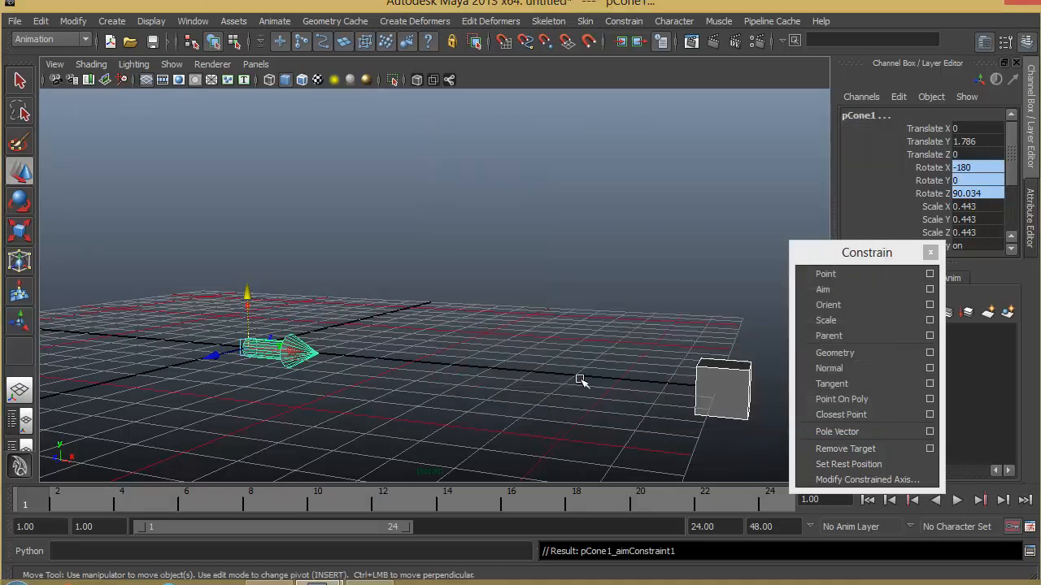
Move the cube freely to about X 7.8, Y 3.1, Z 2.0 to test the arrow's aim constraint
alt+drag(580, 381, 509, 115)
click(629, 423)
click(591, 366)
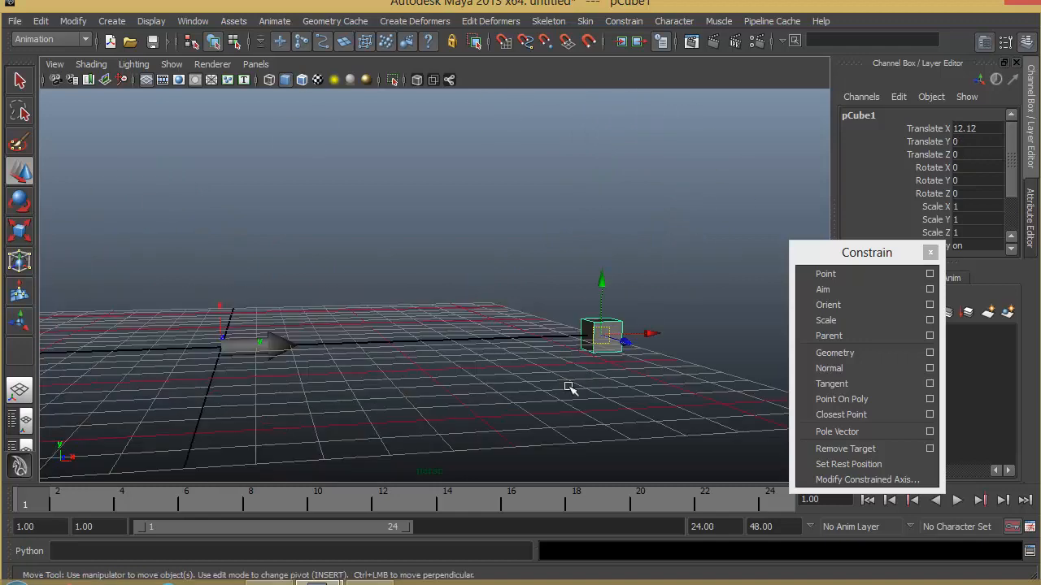
alt+drag(567, 383, 353, 379)
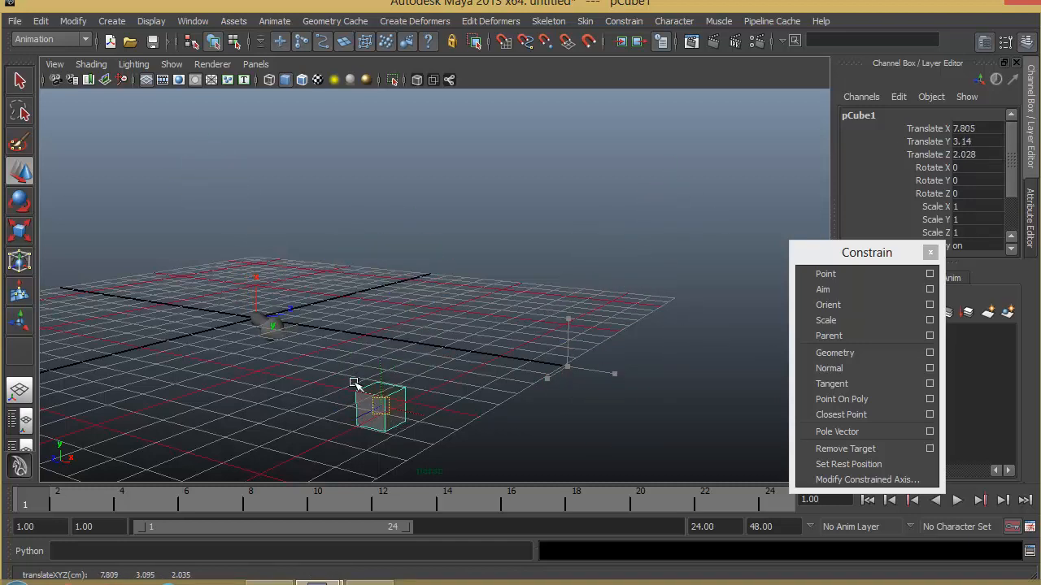